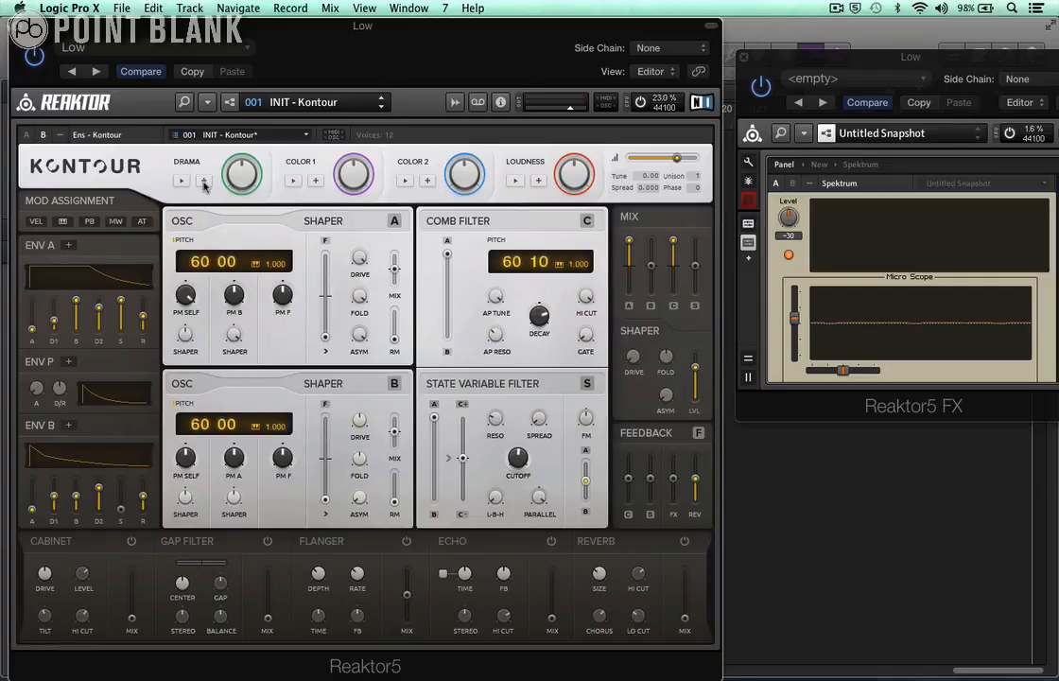
- Check Drama's modulation targets and set Color 1's modulation of the comb filter pitch to about 6.21 semitones
click(203, 180)
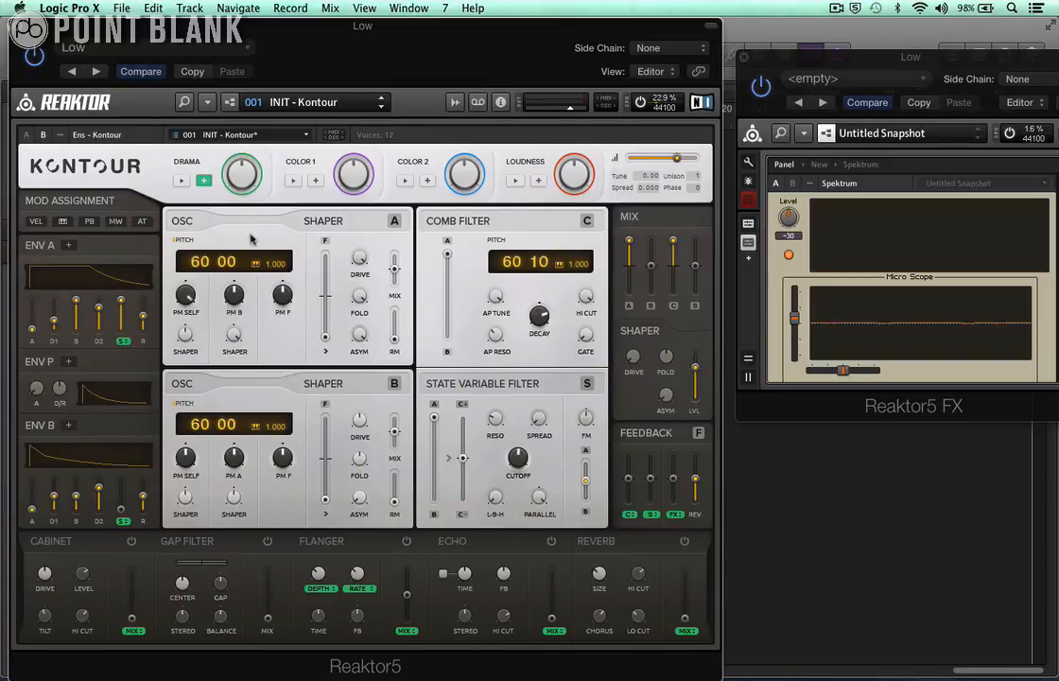
click(203, 181)
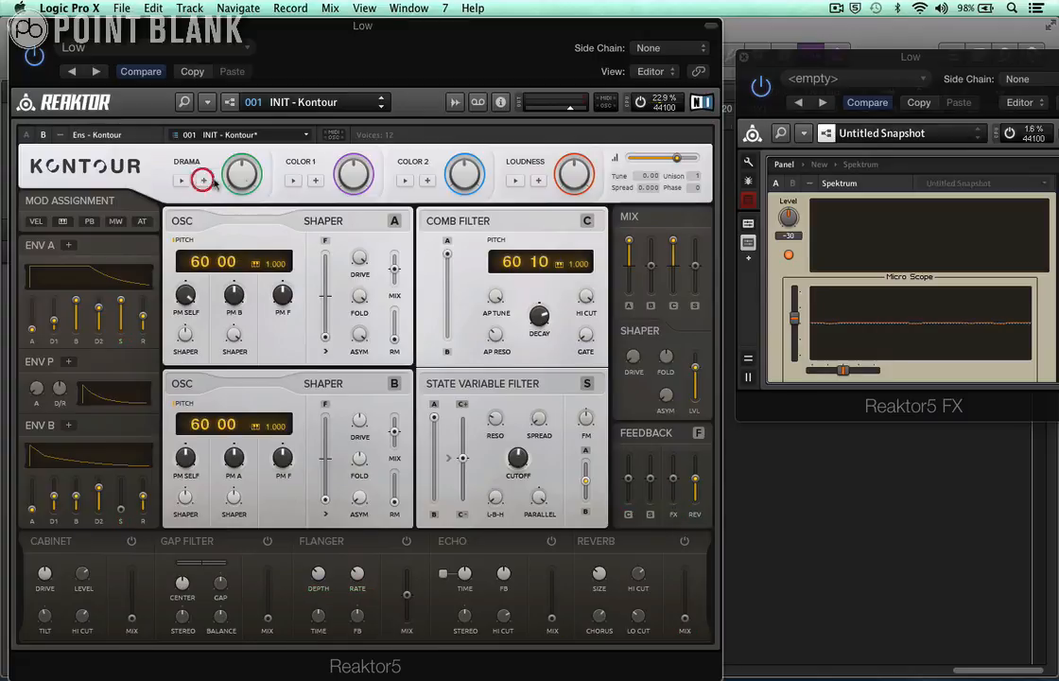
click(316, 181)
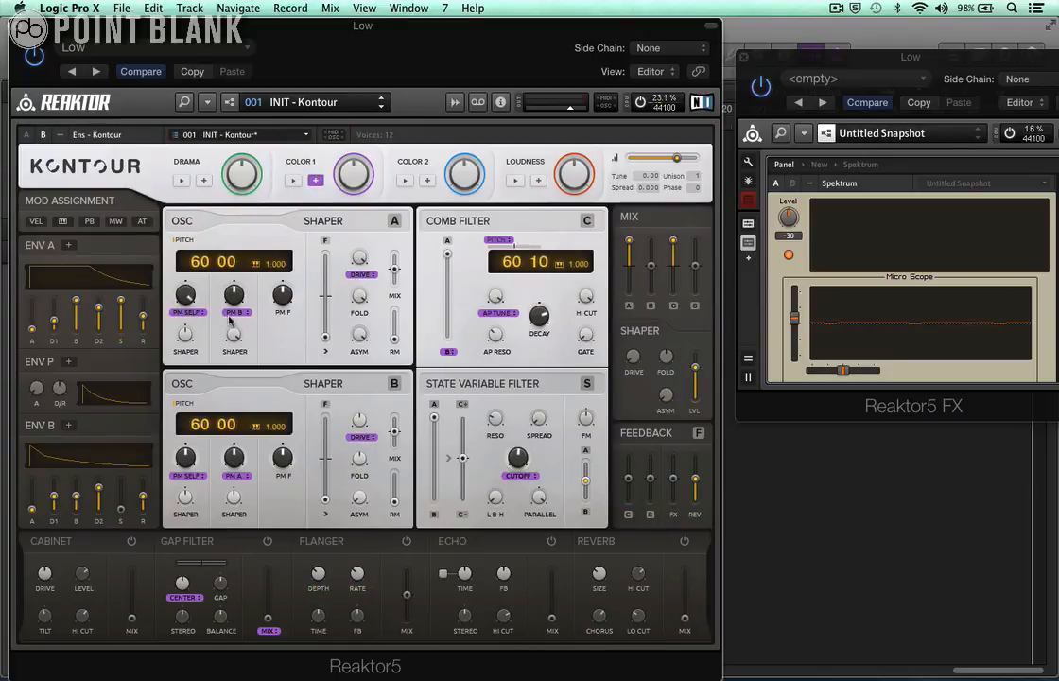
click(507, 243)
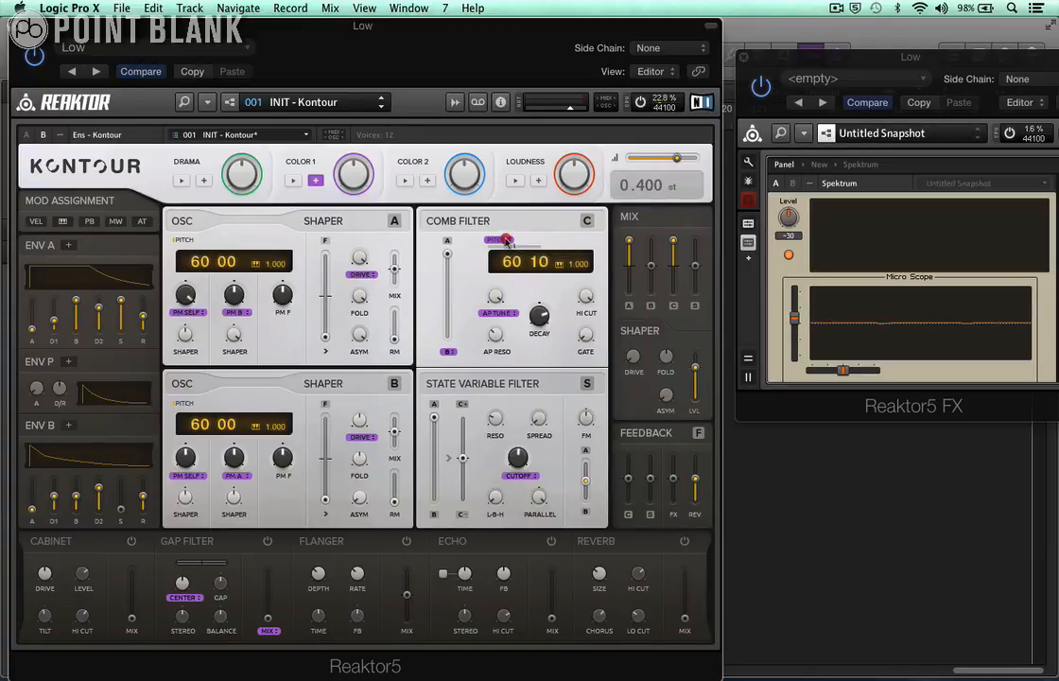
drag(507, 242, 505, 229)
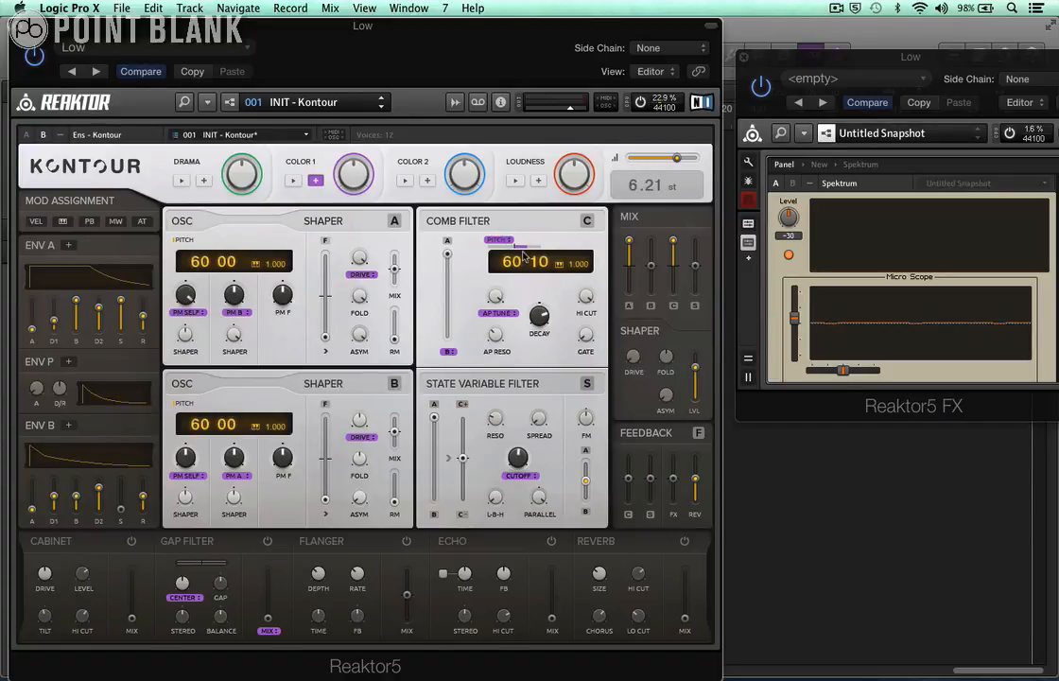
click(315, 180)
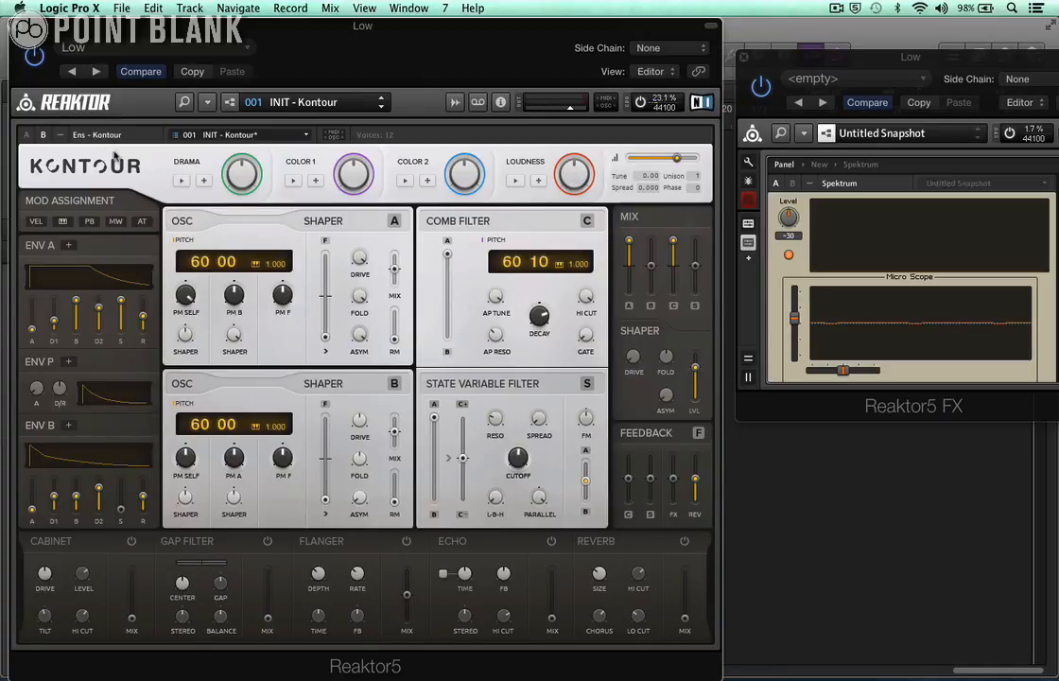
- In the A view, load the Sine preset as Color 1's motion curve and shorten its loop to the first half
click(27, 138)
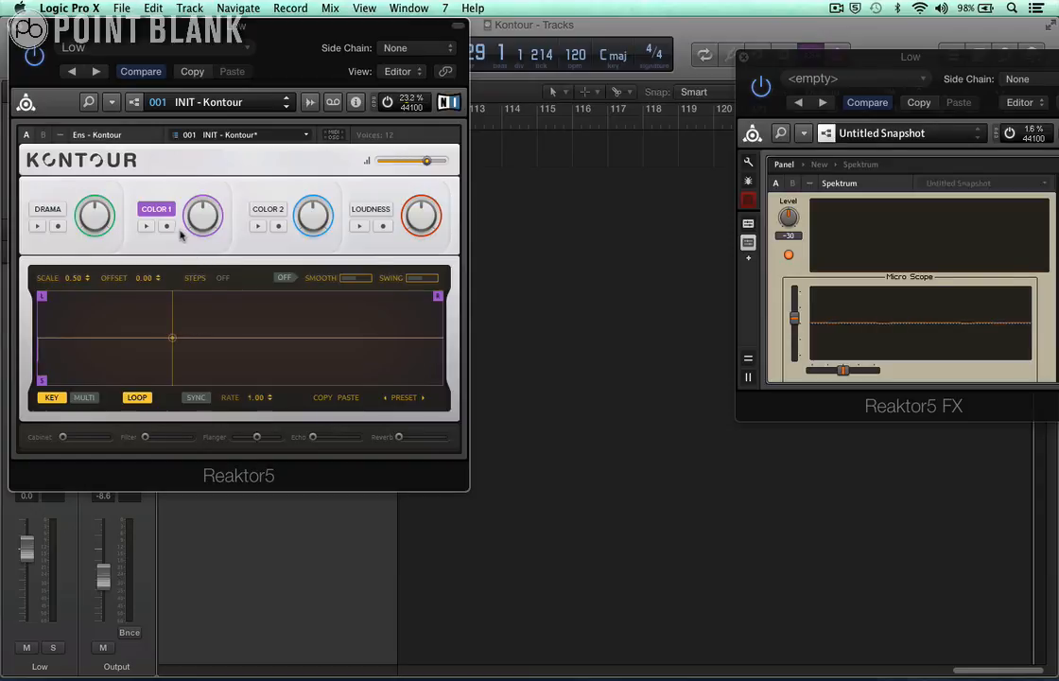
click(407, 398)
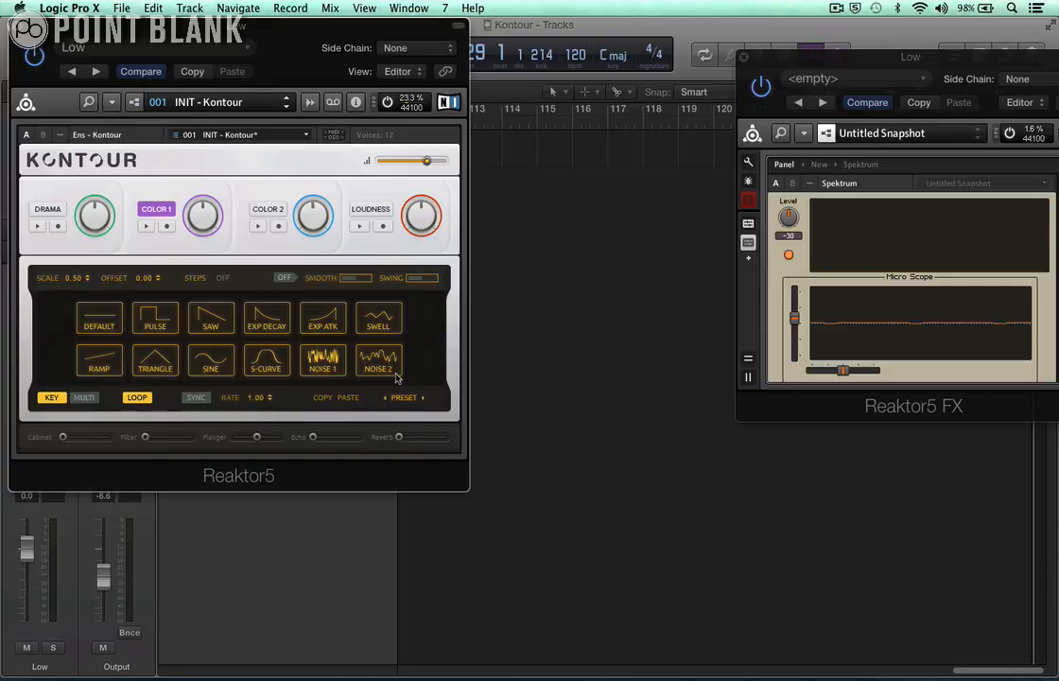
click(206, 358)
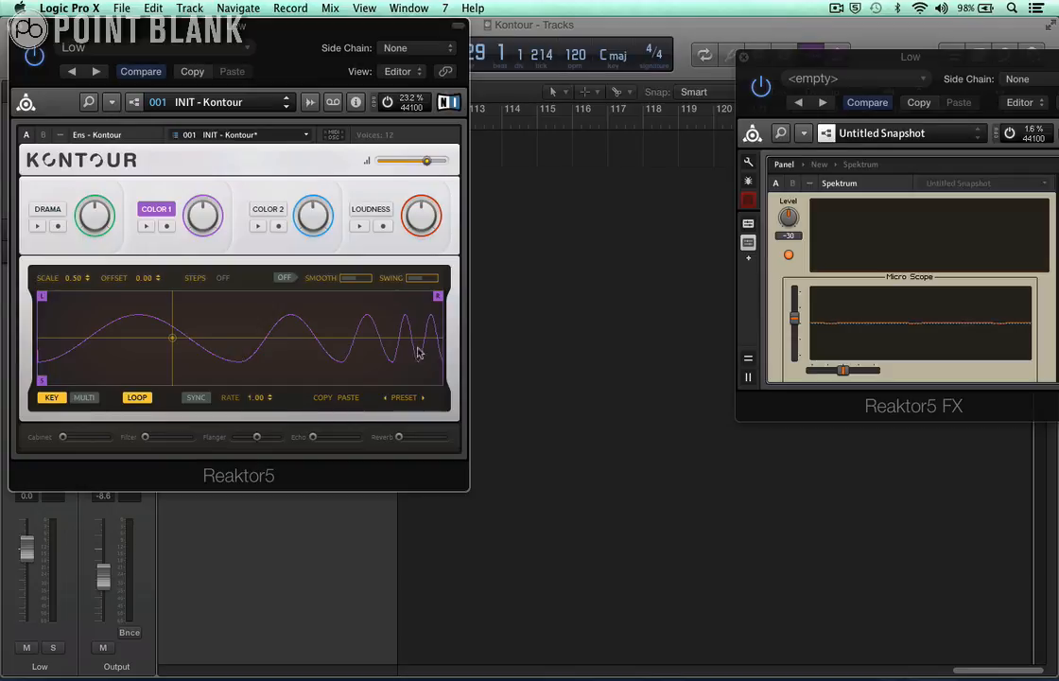
drag(440, 299, 238, 303)
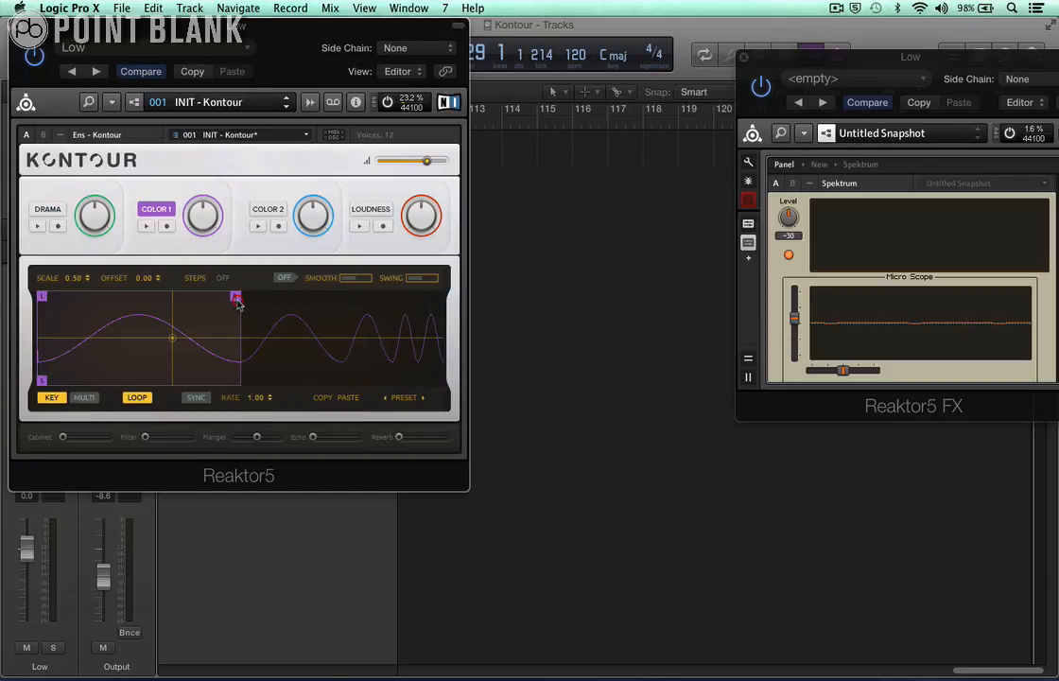
- Start Color 1's motion playback and set the curve's scale to 0.92 and its offset to 0.02
click(147, 225)
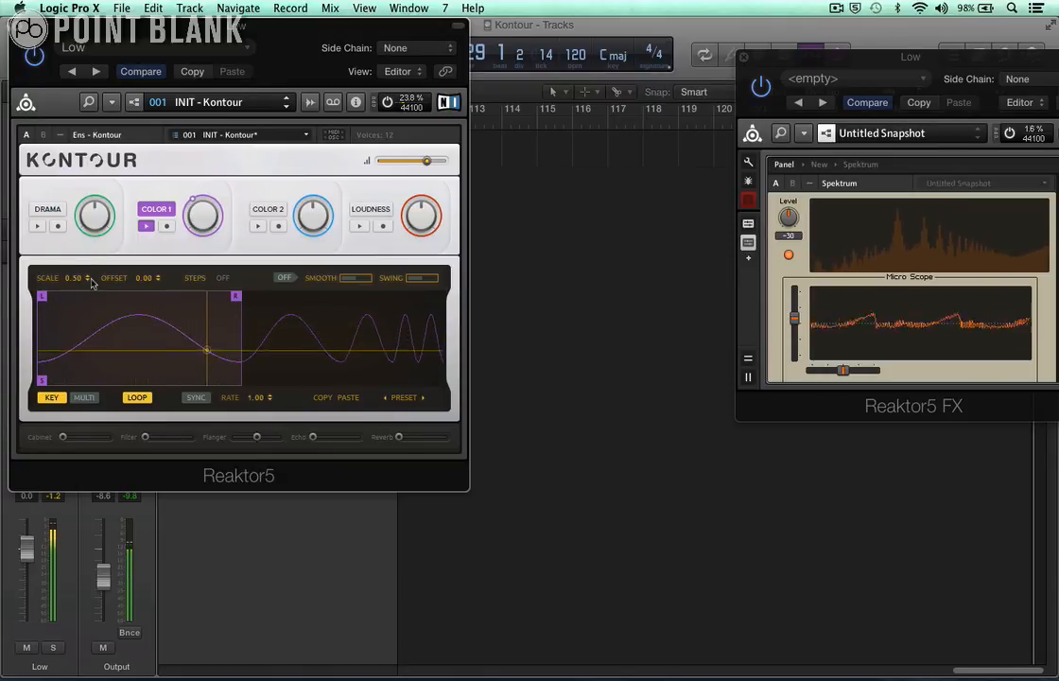
drag(77, 282, 76, 265)
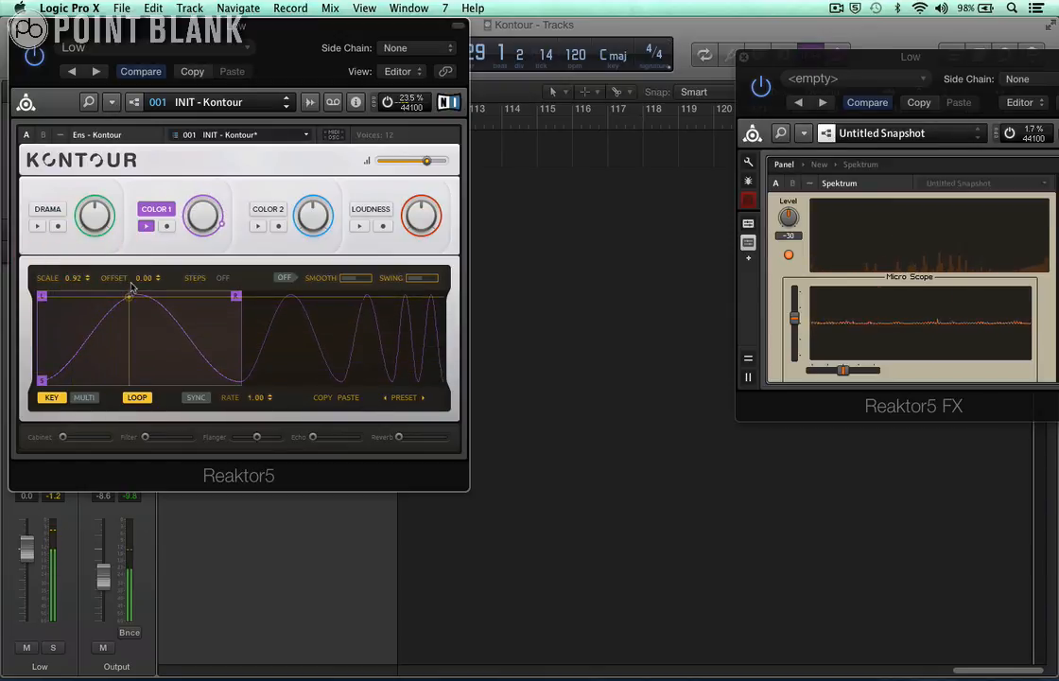
mouse_move(132, 288)
mouse_down()
mouse_move(167, 245)
mouse_move(173, 203)
mouse_up()
drag(147, 279, 174, 343)
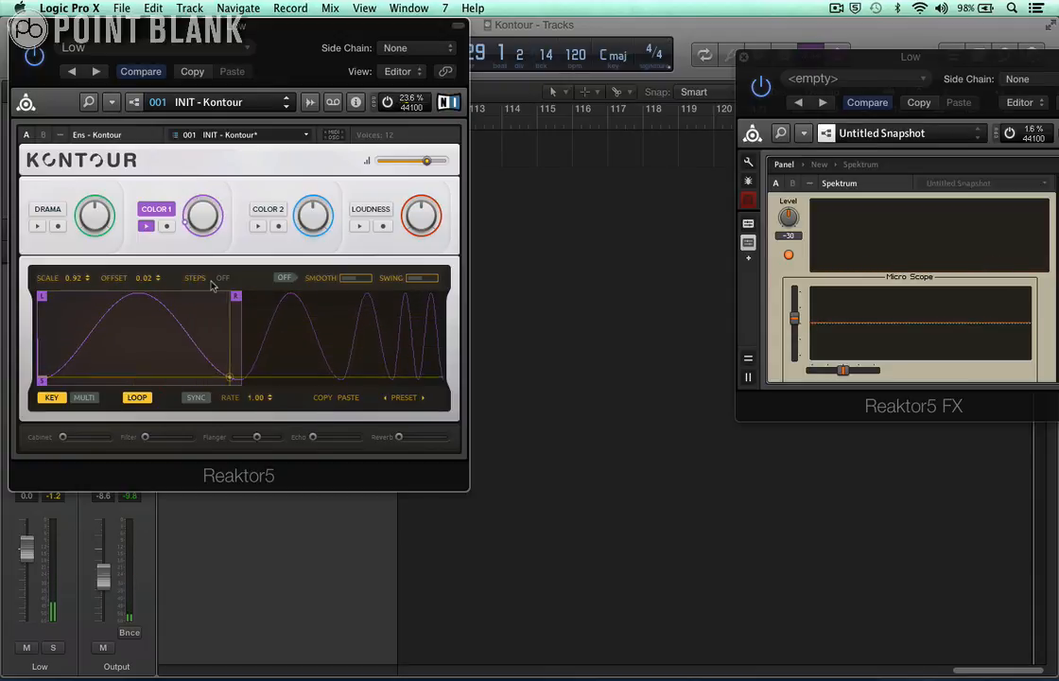
- Quantize the Color 1 curve to 26 steps, and turn on smoothing with a raised smooth amount
drag(221, 282, 227, 314)
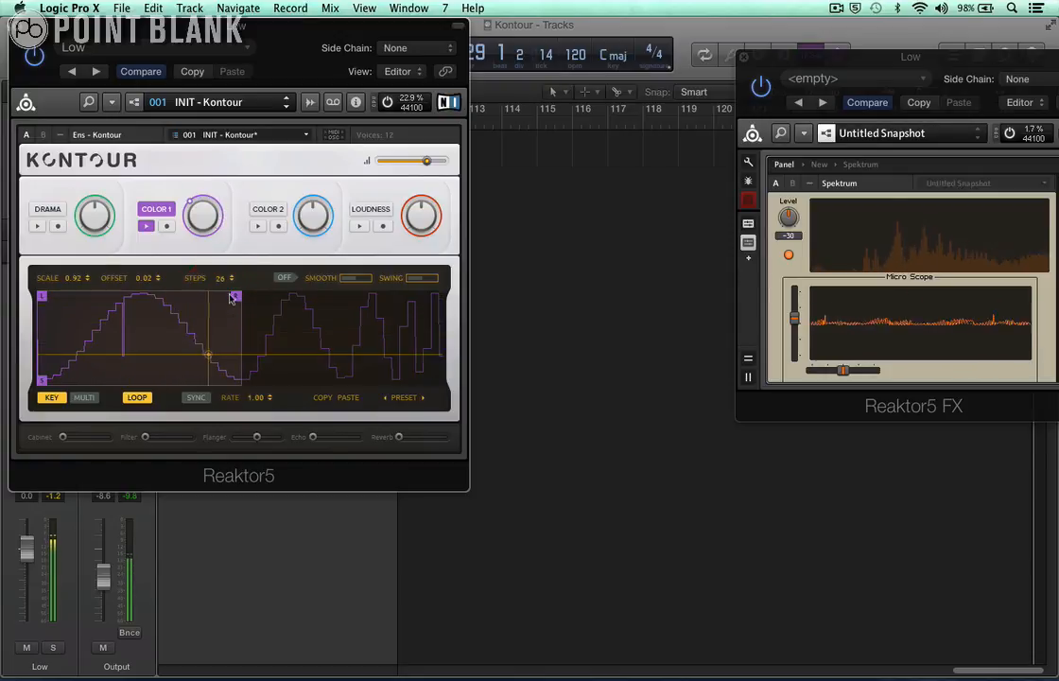
click(288, 282)
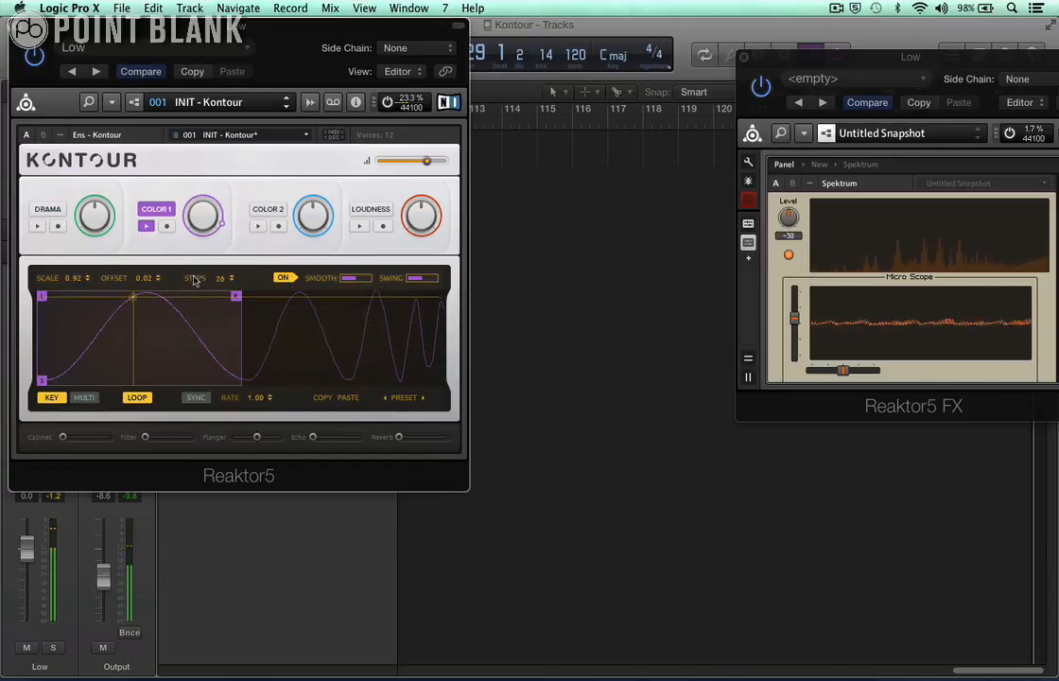
click(351, 278)
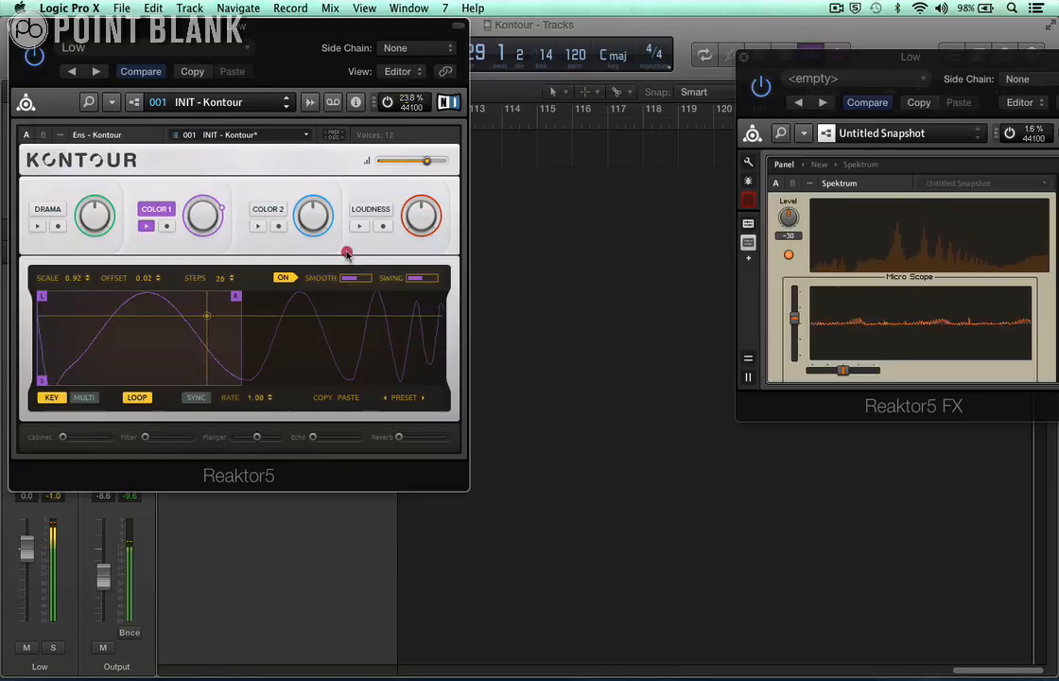
mouse_move(358, 275)
mouse_down()
mouse_move(373, 279)
mouse_move(357, 279)
mouse_up()
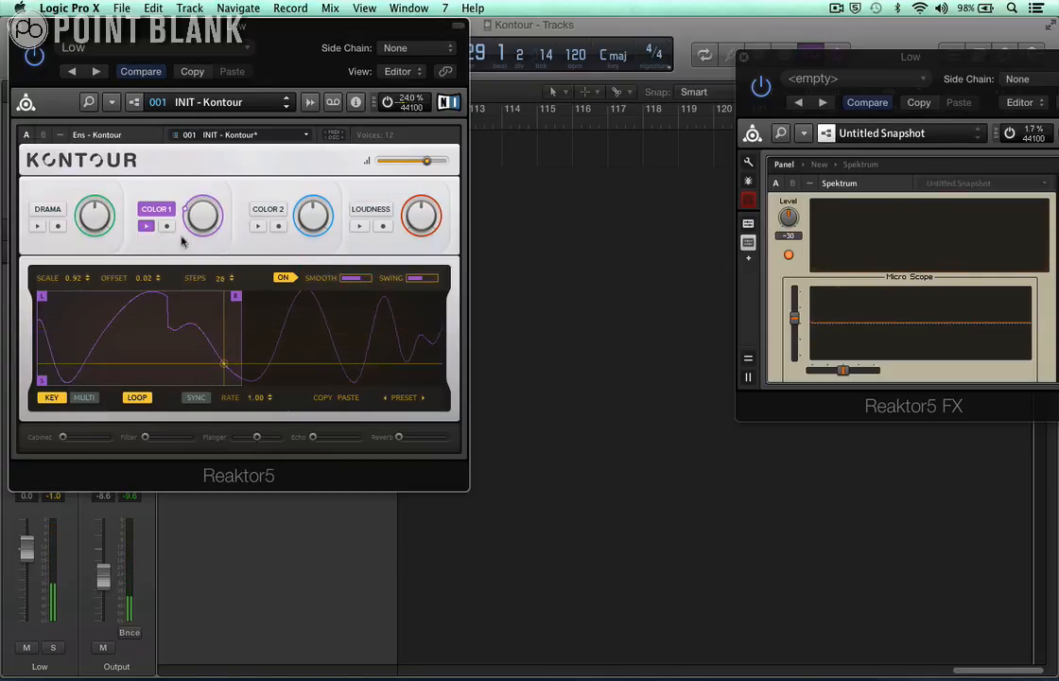
- Extend Color 1's loop to the full curve length and record a freehand knob motion into it, playing it back
click(147, 227)
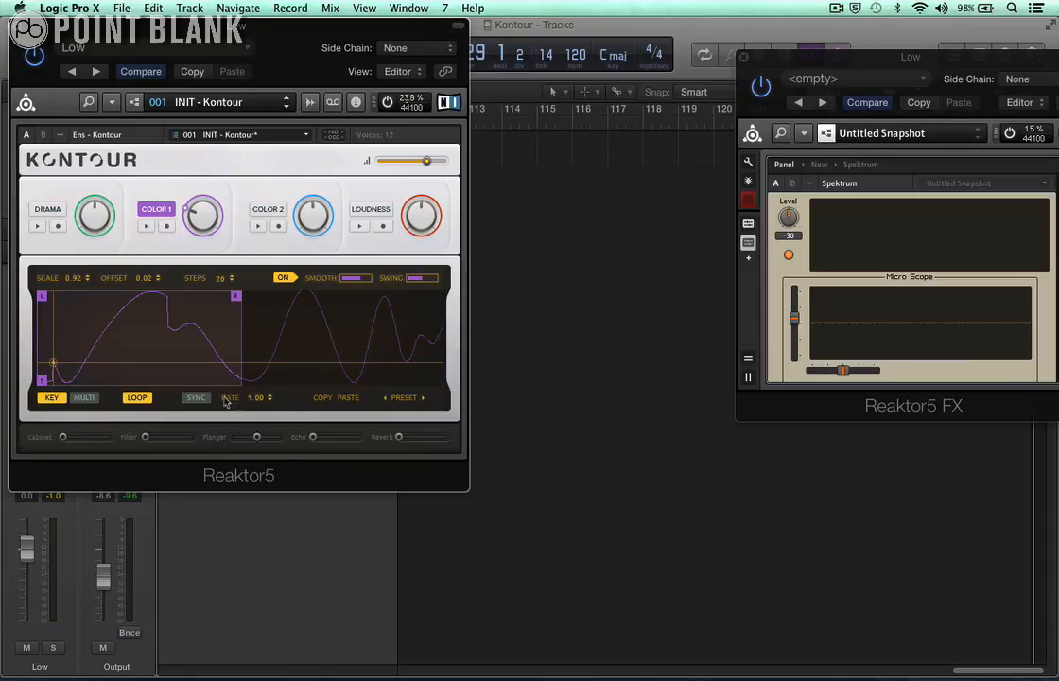
drag(234, 300, 453, 308)
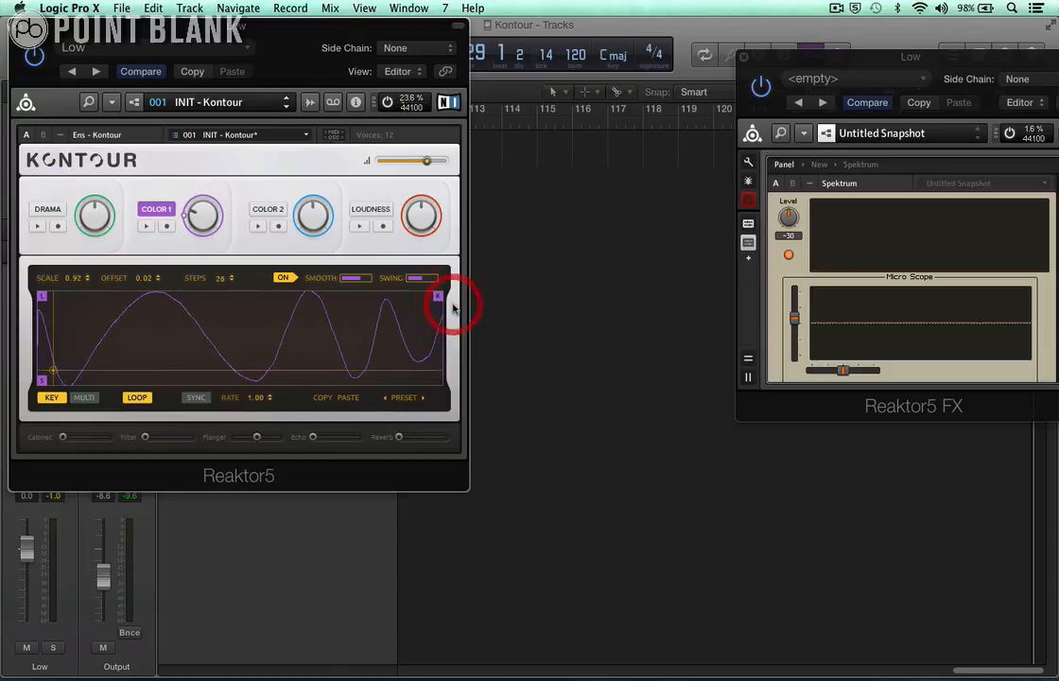
click(167, 227)
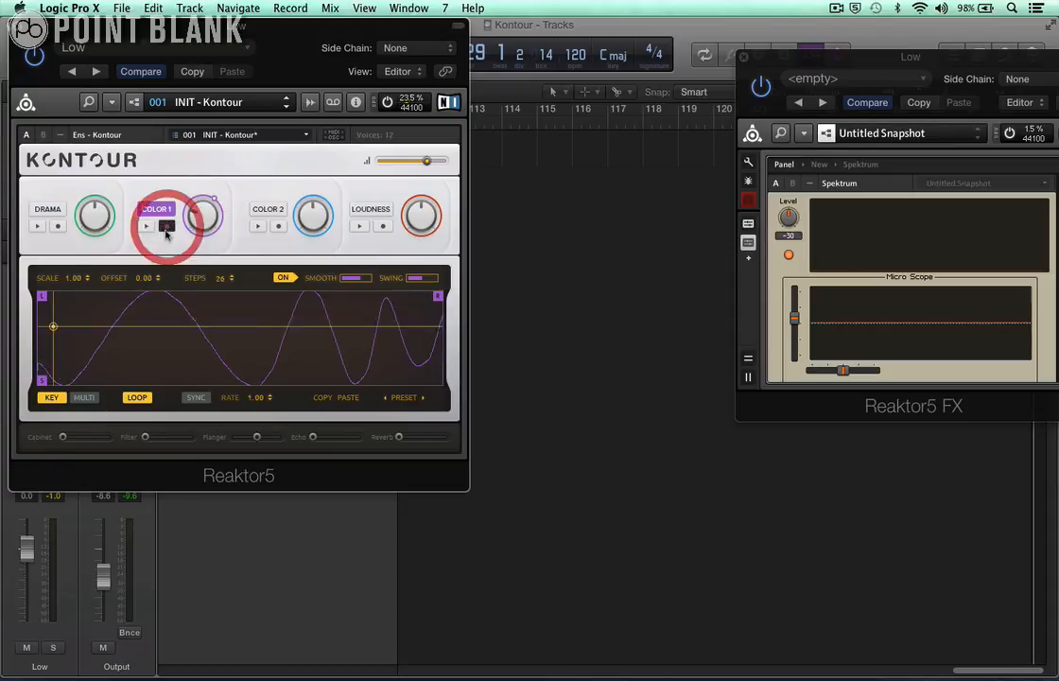
click(32, 372)
mouse_move(31, 372)
mouse_down()
mouse_move(126, 324)
mouse_move(139, 369)
mouse_move(307, 273)
mouse_move(368, 390)
mouse_move(402, 364)
mouse_move(402, 383)
mouse_move(408, 331)
mouse_move(410, 407)
mouse_move(382, 283)
mouse_move(397, 276)
mouse_move(410, 331)
mouse_move(430, 320)
mouse_move(432, 350)
mouse_move(445, 348)
mouse_move(421, 338)
mouse_up()
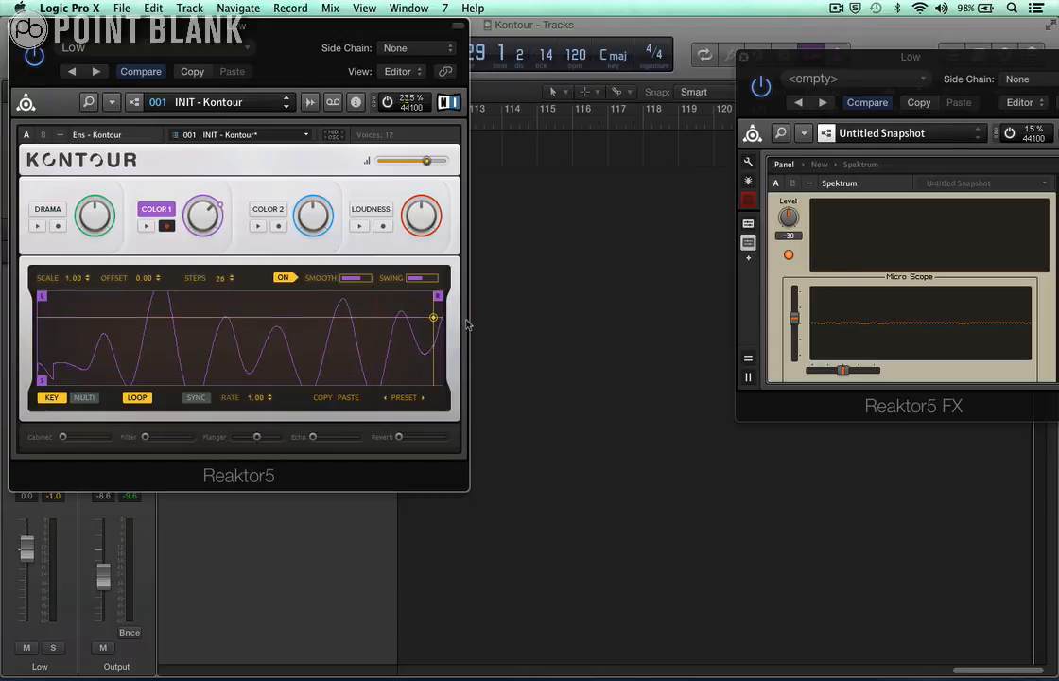
click(166, 229)
click(151, 228)
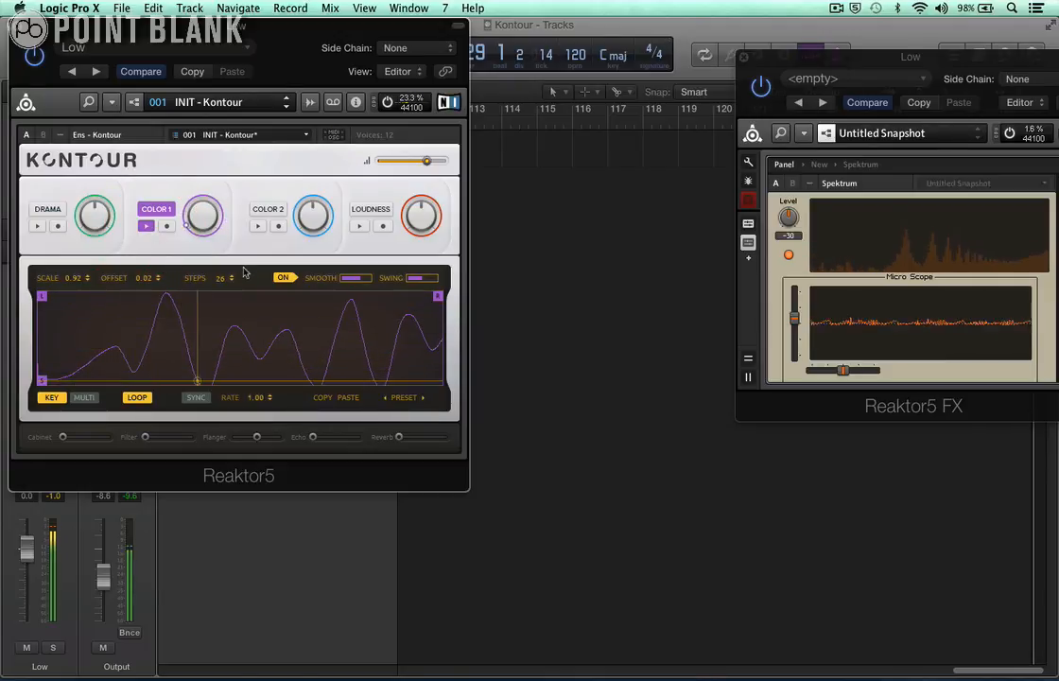
- Sync Color 1's motion to the tempo with a length of 8/4 beats and stop its playback
click(192, 398)
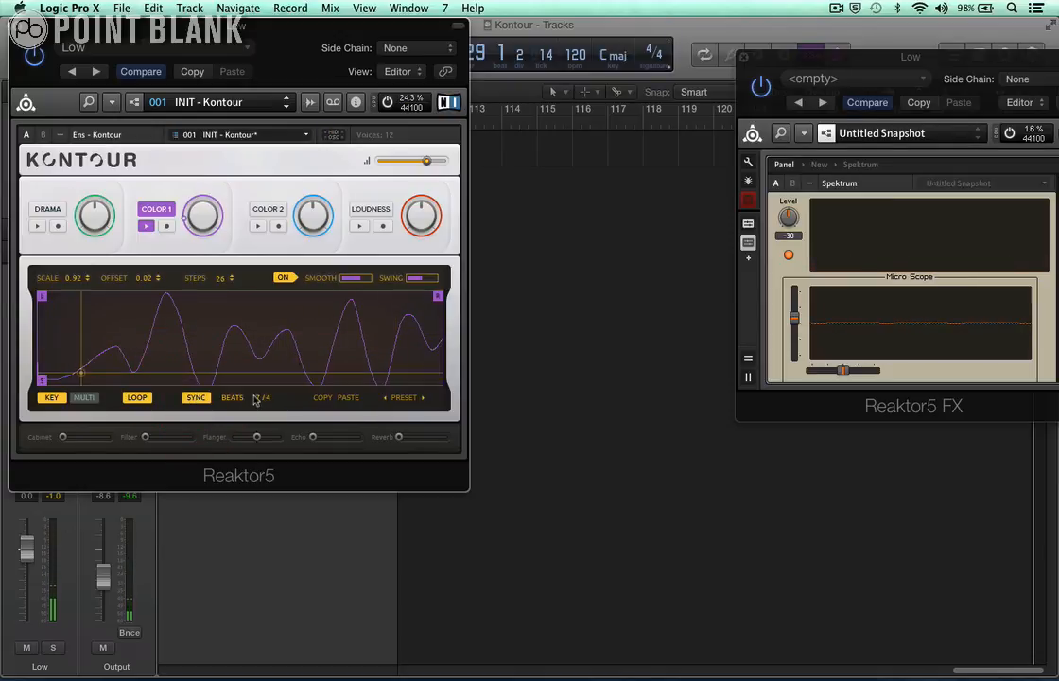
drag(253, 396, 266, 405)
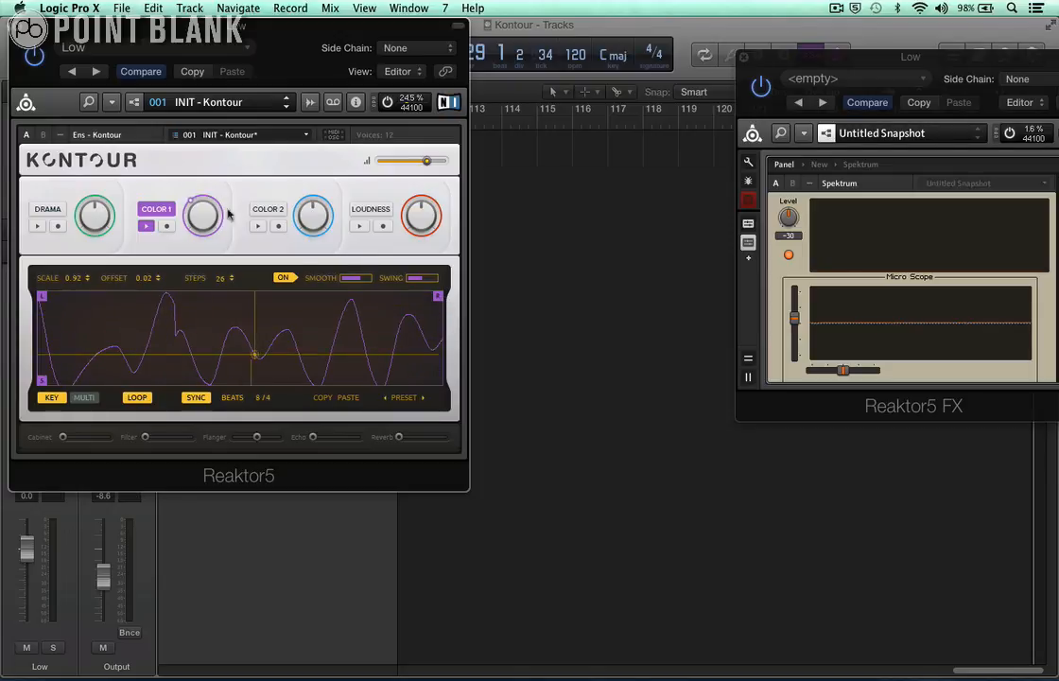
click(146, 225)
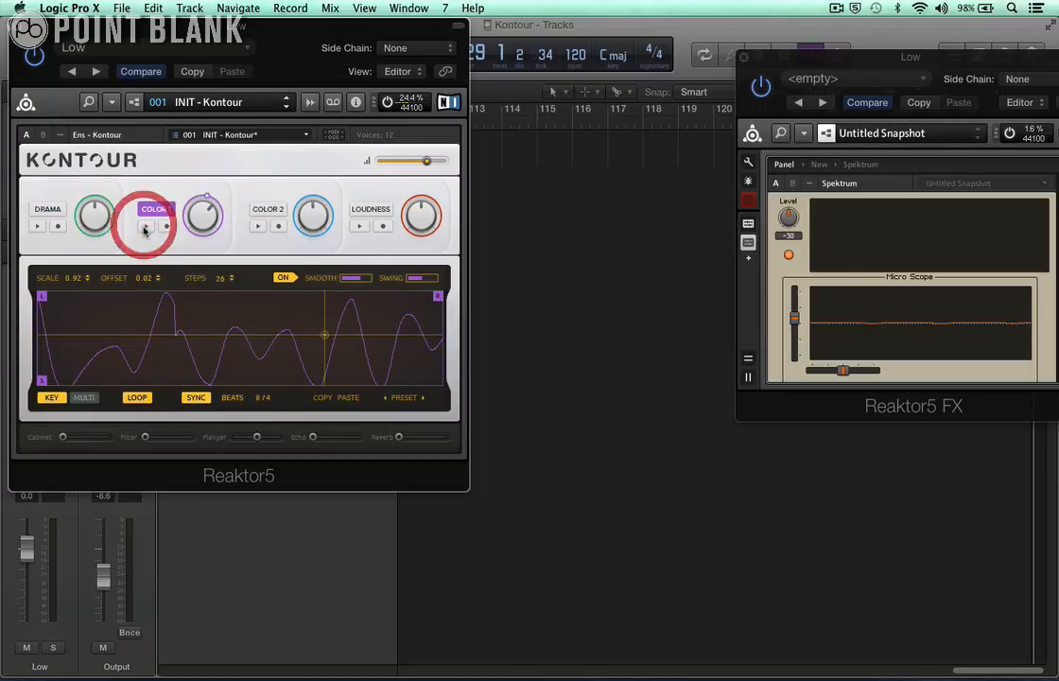
- Look through the motion curves of Color 2, Loudness, Drama and Color 1
click(264, 209)
click(370, 209)
click(269, 209)
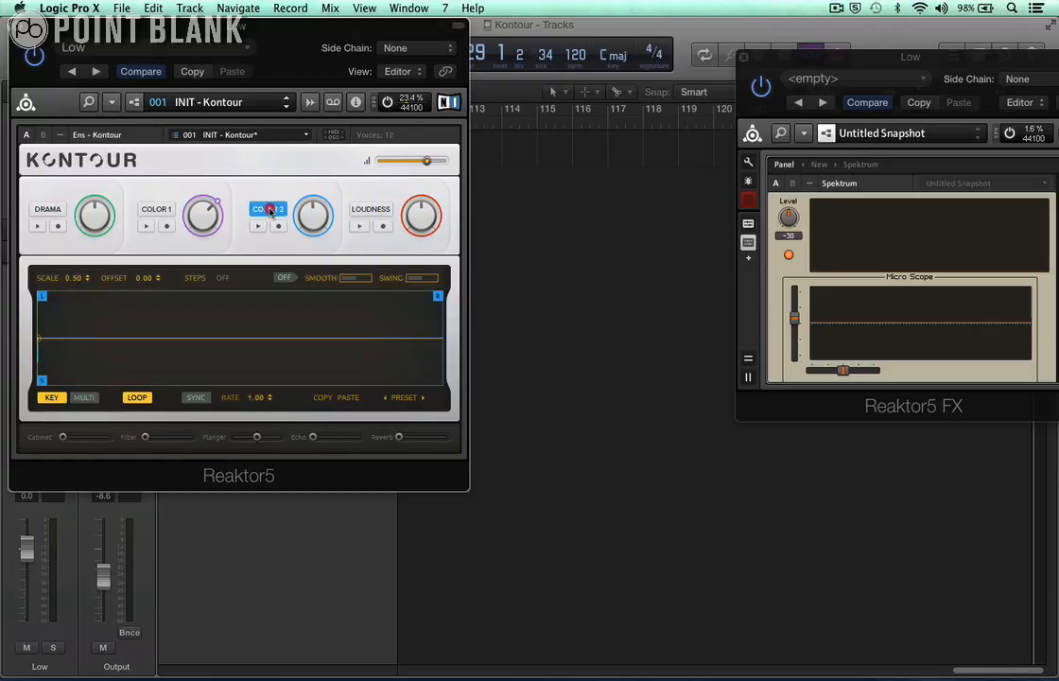
click(154, 209)
click(41, 211)
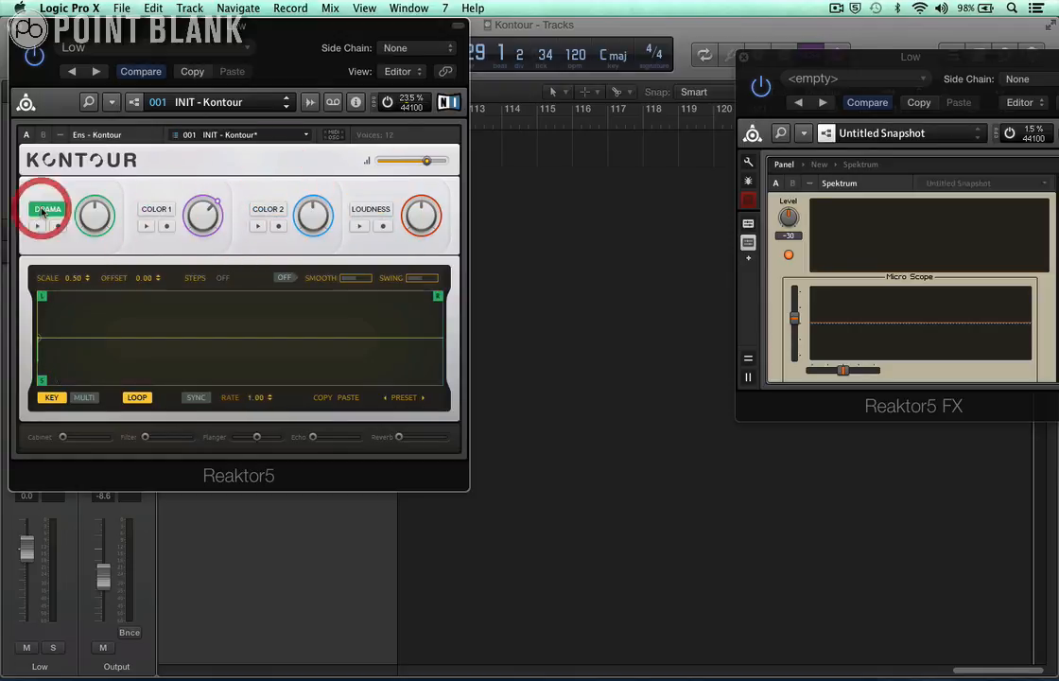
click(147, 210)
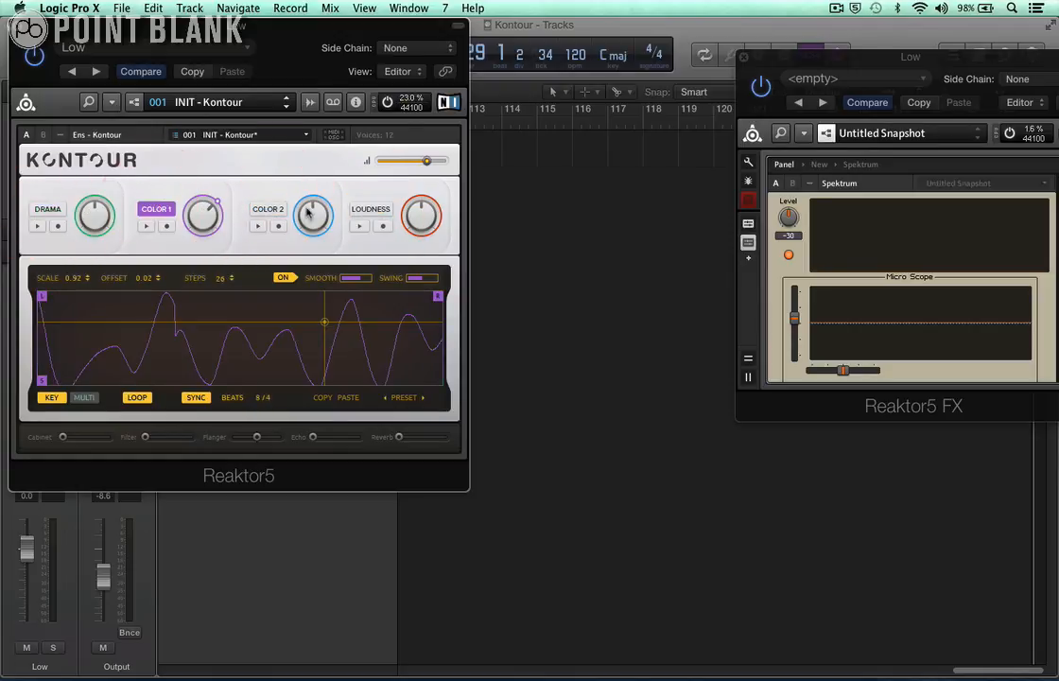
click(268, 209)
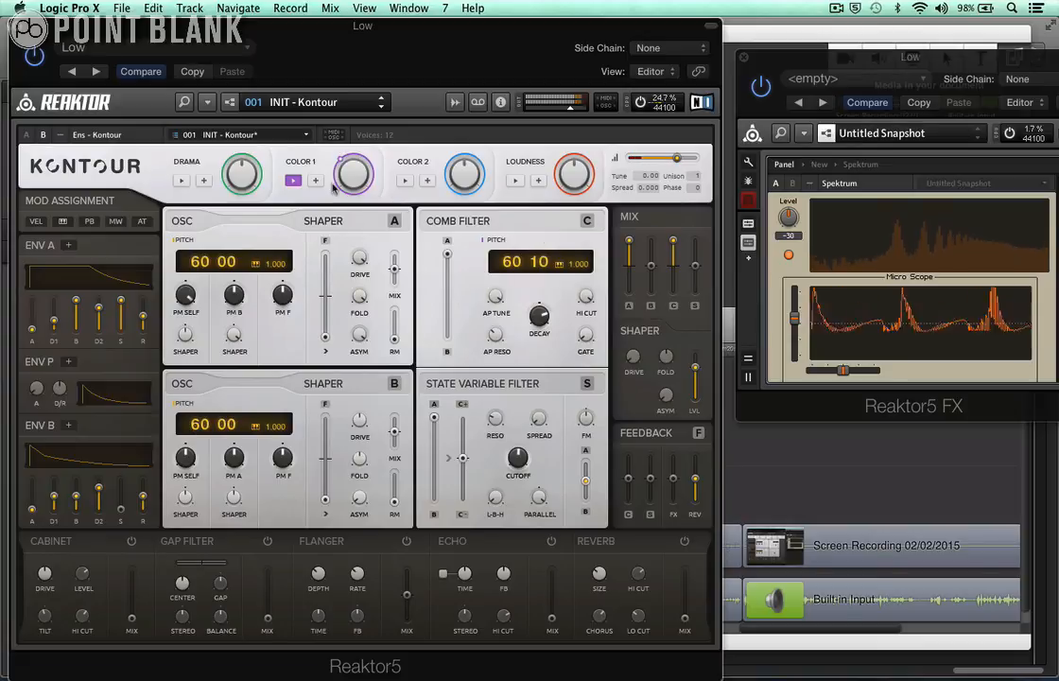
- Show Color 1's modulation targets in the B view and reduce its modulation of the comb filter pitch to about zero
click(316, 180)
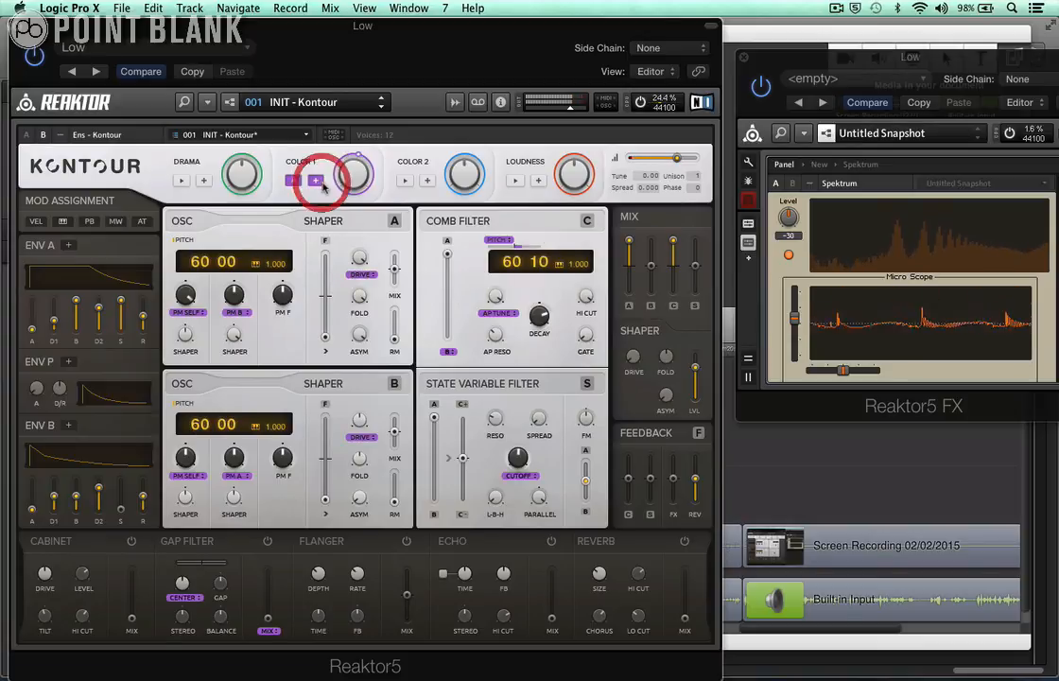
click(501, 240)
drag(498, 236, 502, 253)
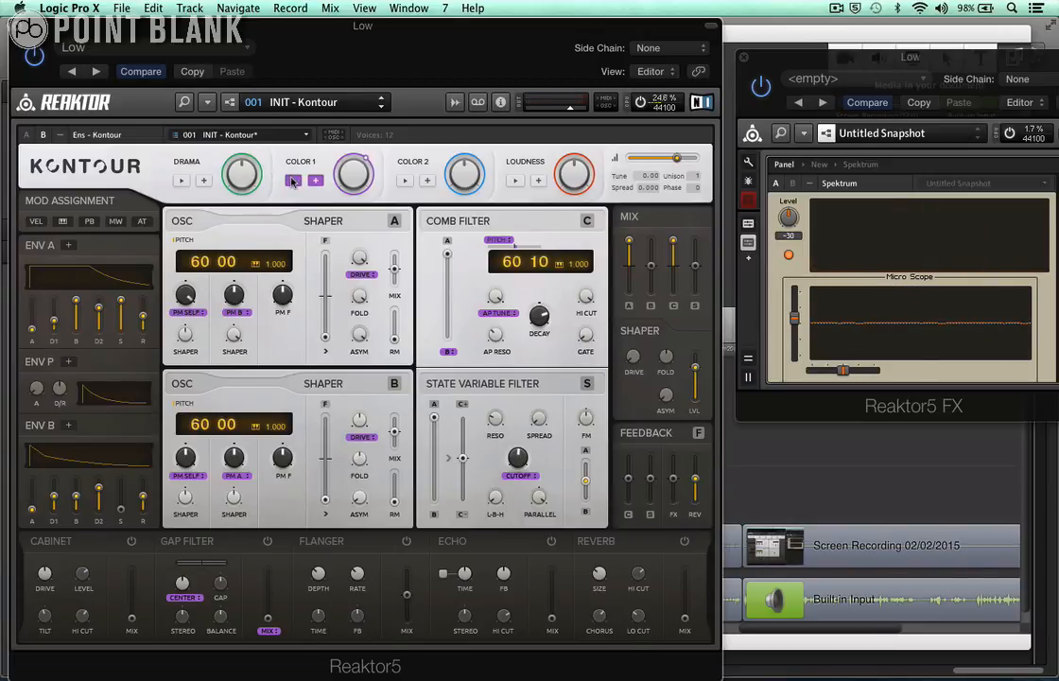
- Set Env A's modulation of oscillator A's PM Self to 0.500 % and review the modulation targets of Env P
click(67, 246)
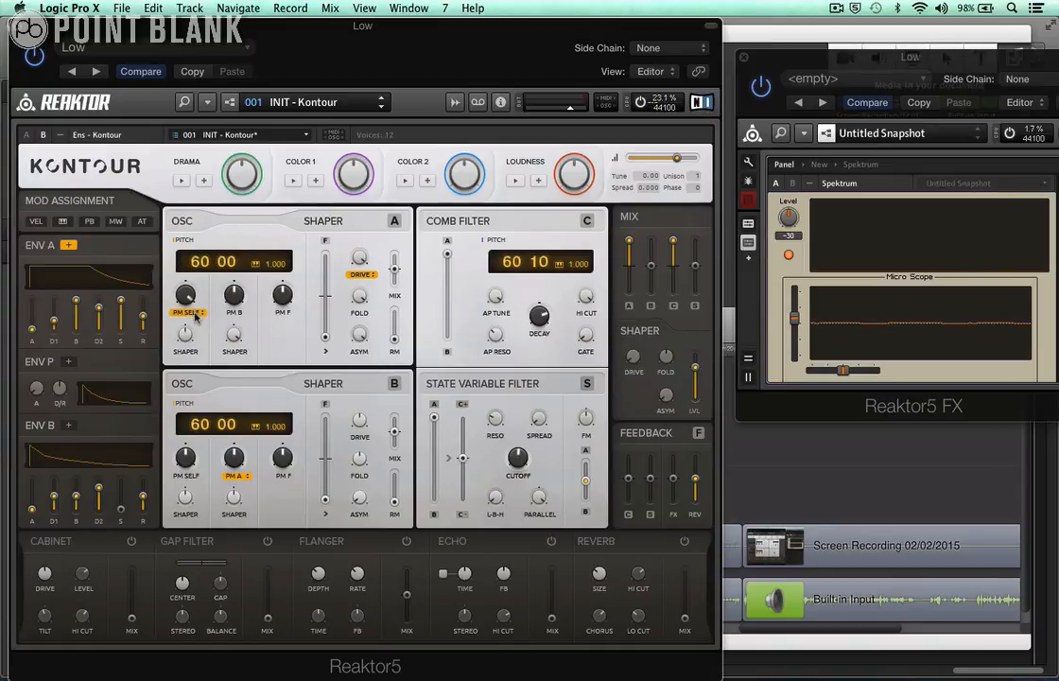
drag(180, 282, 156, 294)
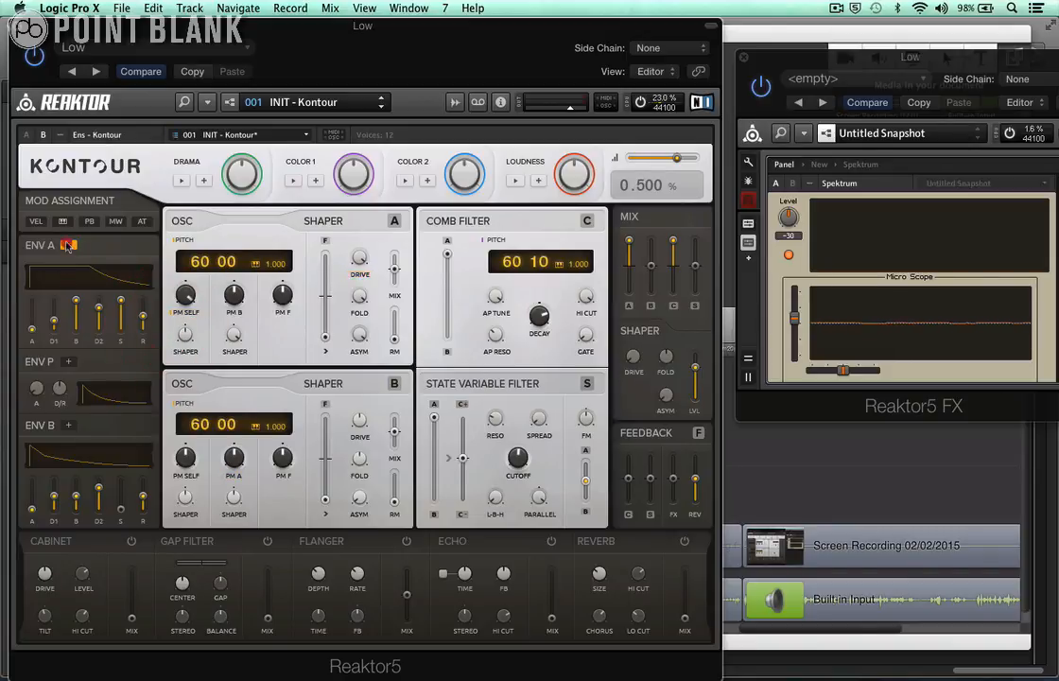
click(68, 361)
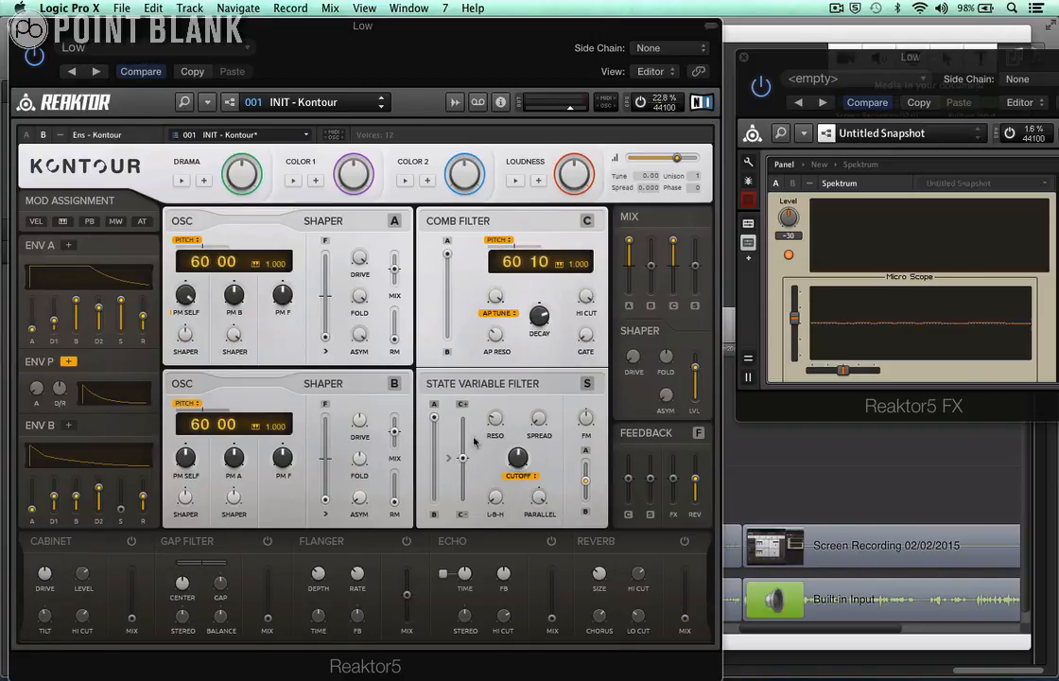
click(68, 361)
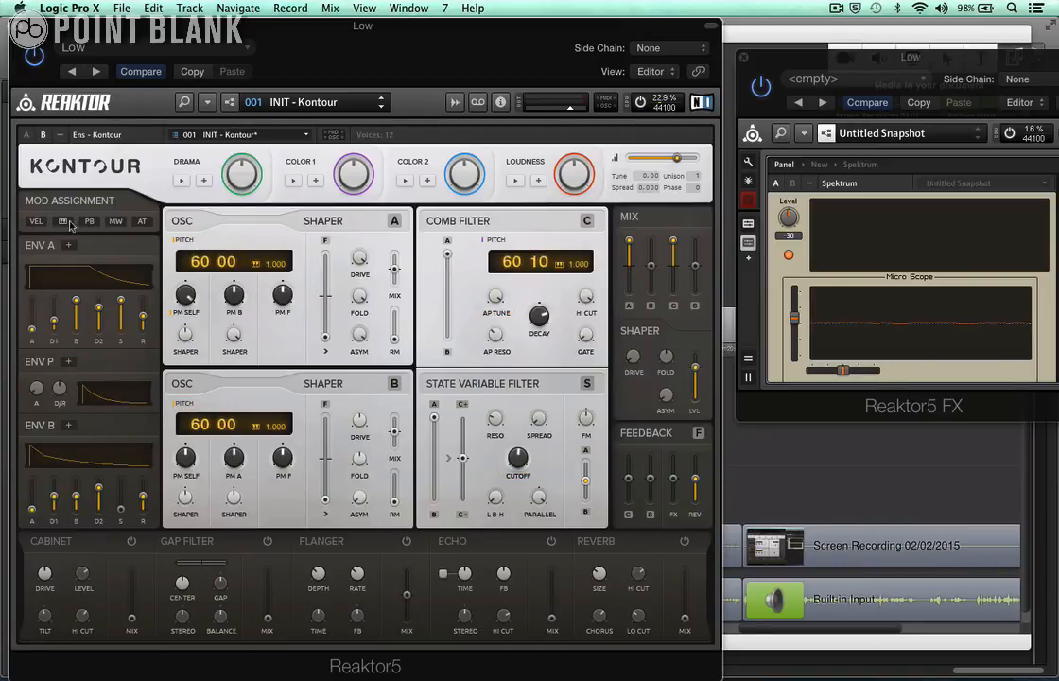
- Show the velocity assignments, set Env A's velocity Levels amount to 88 and lower its attack to -20.0 dB_ms
click(40, 223)
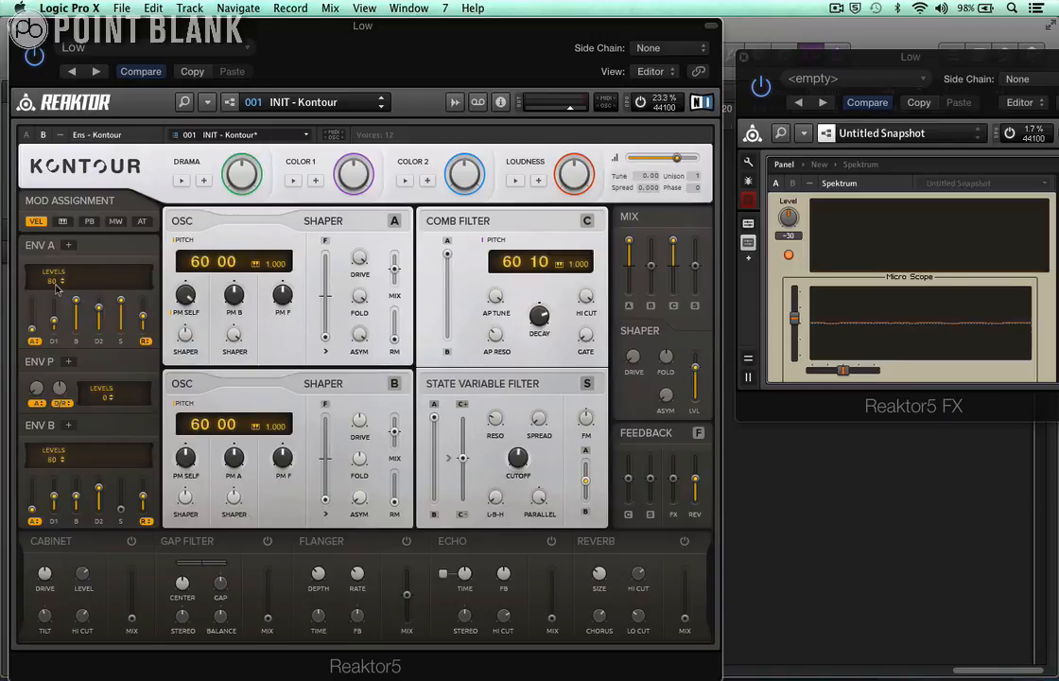
drag(57, 283, 67, 193)
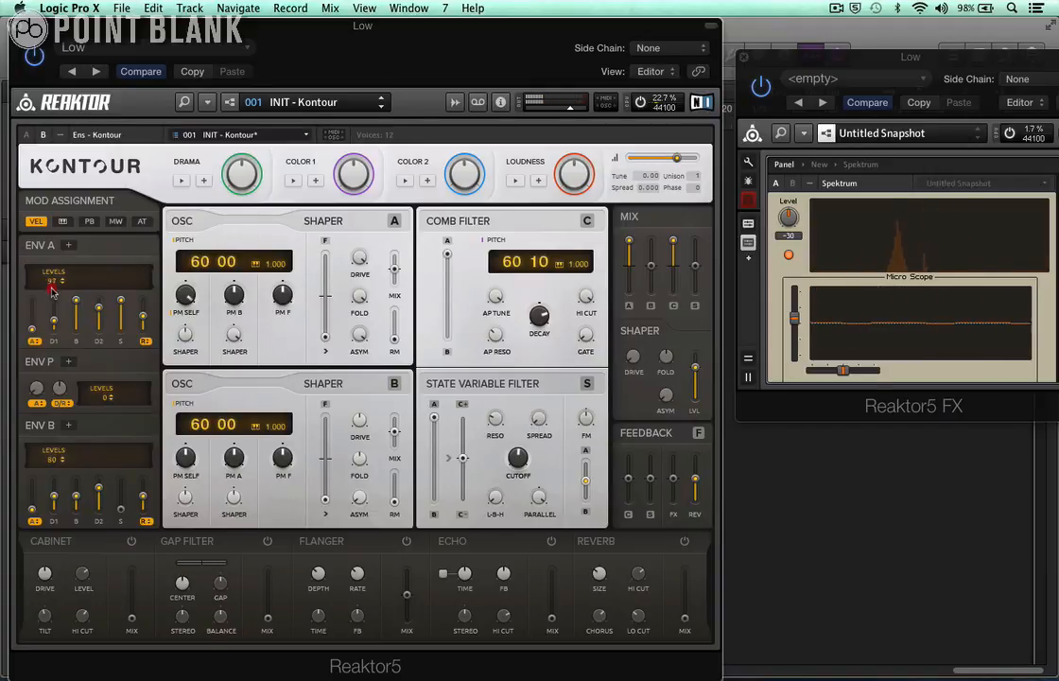
drag(52, 288, 52, 303)
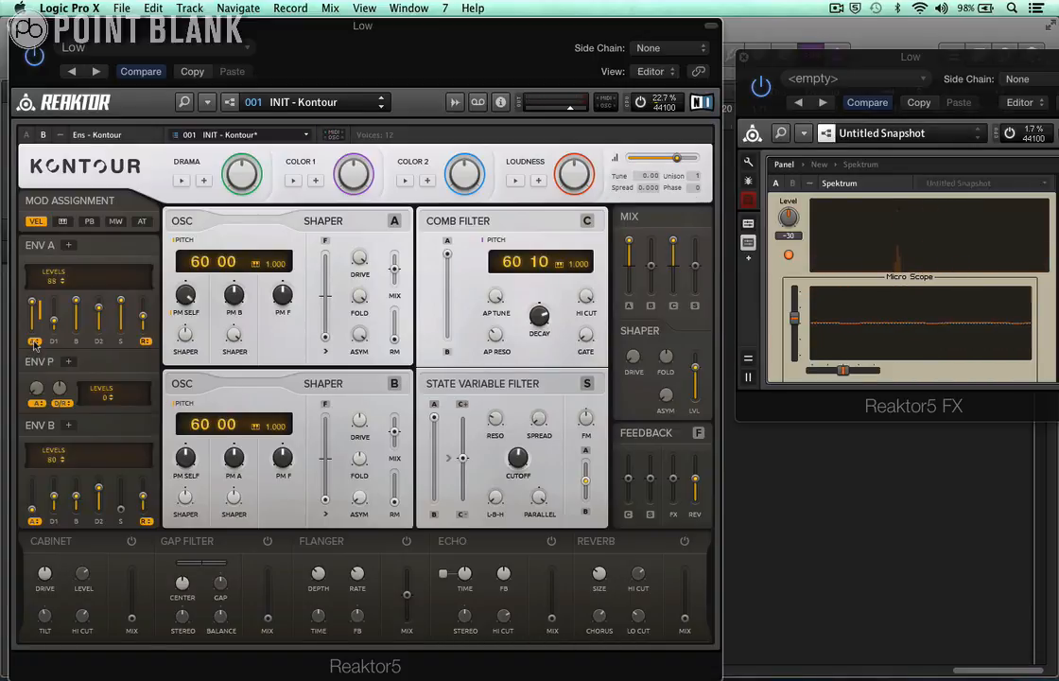
drag(34, 343, 36, 476)
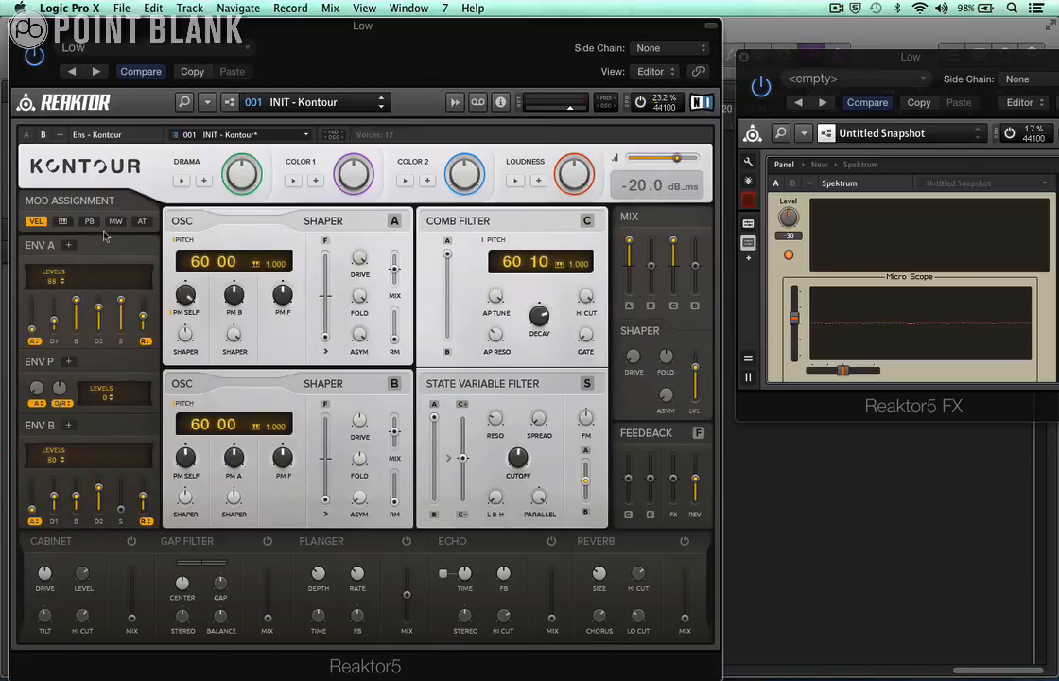
- Check the key tracking targets and assign the mod wheel to the Color 2 macro
click(62, 220)
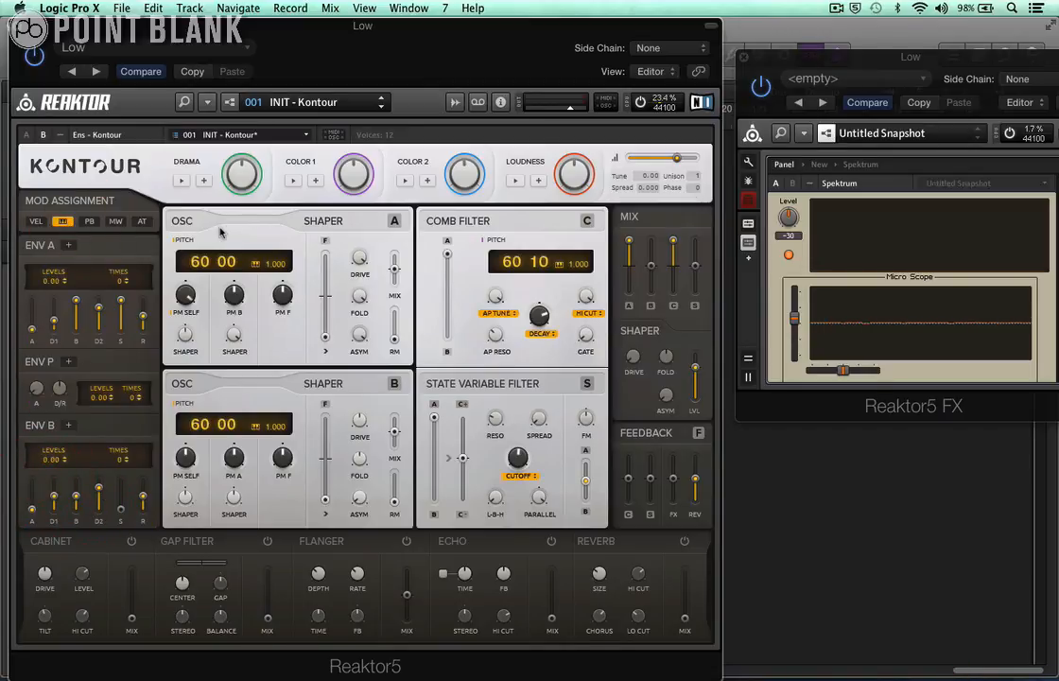
click(61, 223)
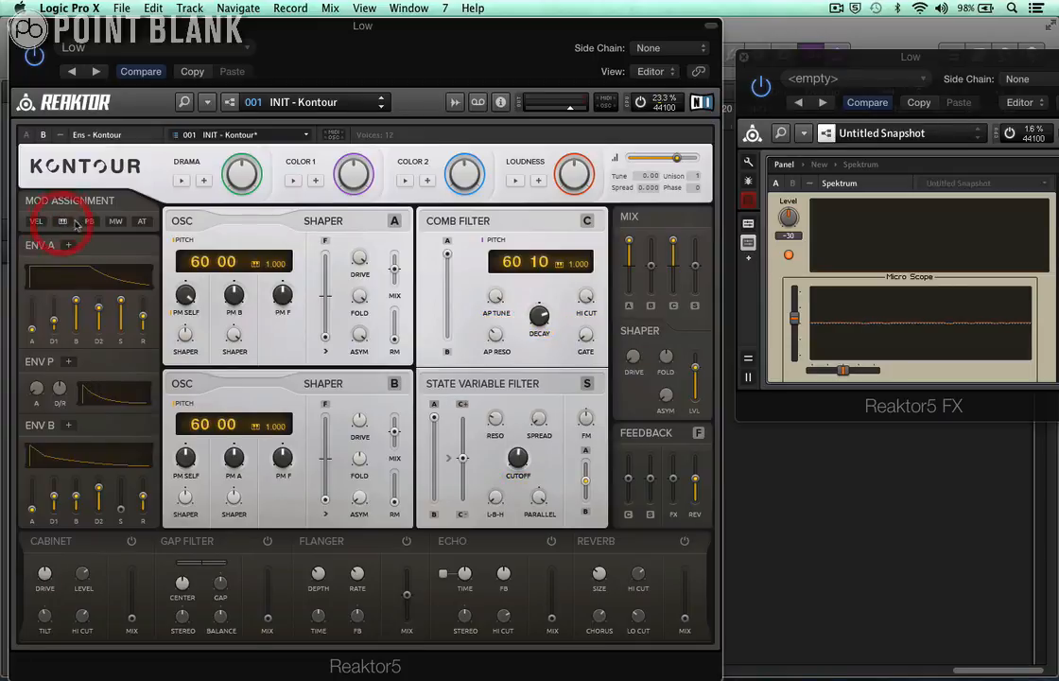
click(114, 222)
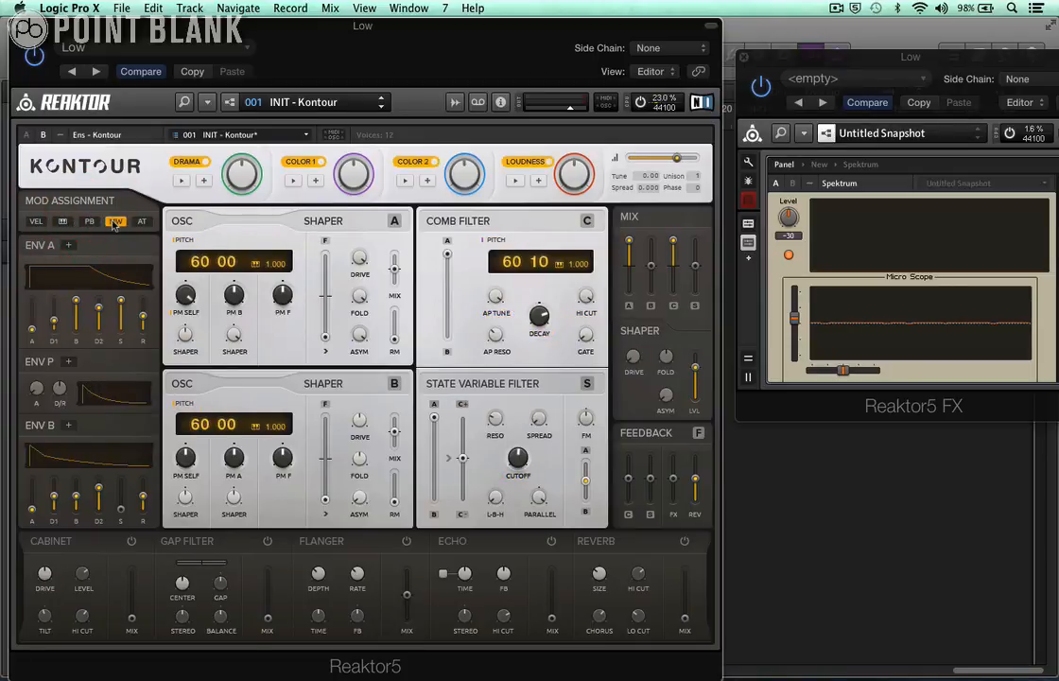
click(412, 165)
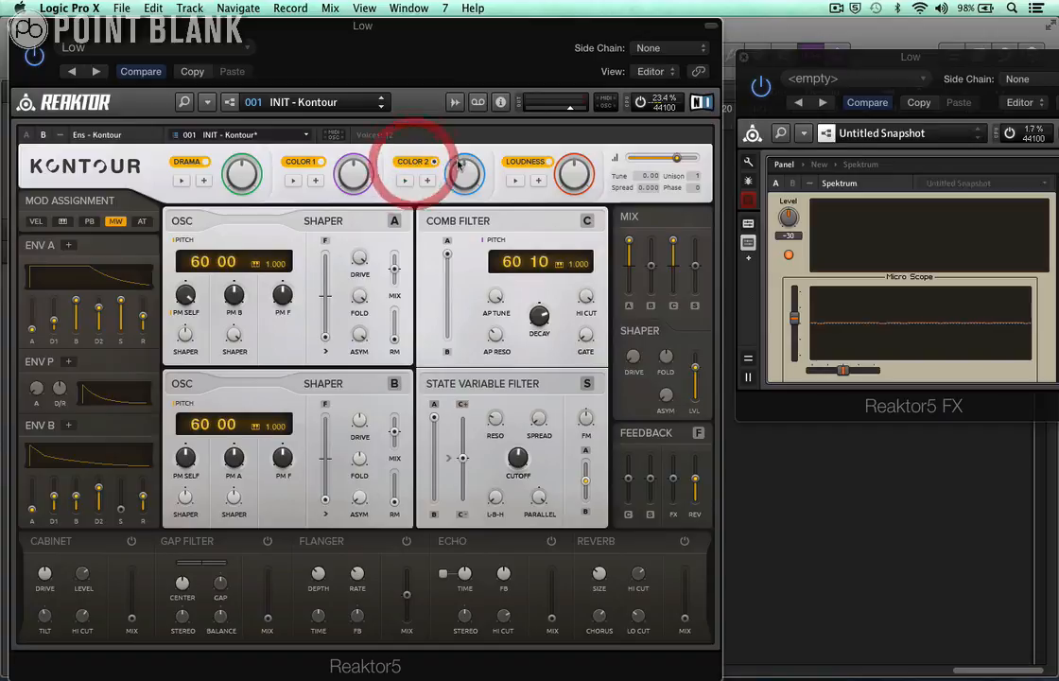
click(116, 222)
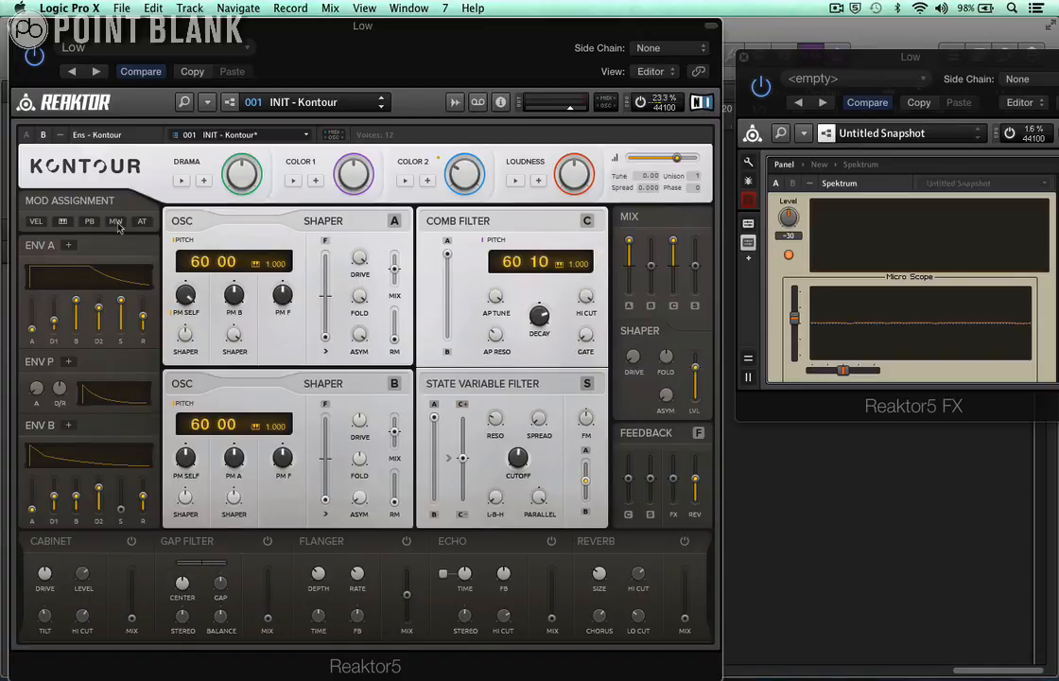
- Review the mod wheel and aftertouch assignments for the four macro controls
click(116, 222)
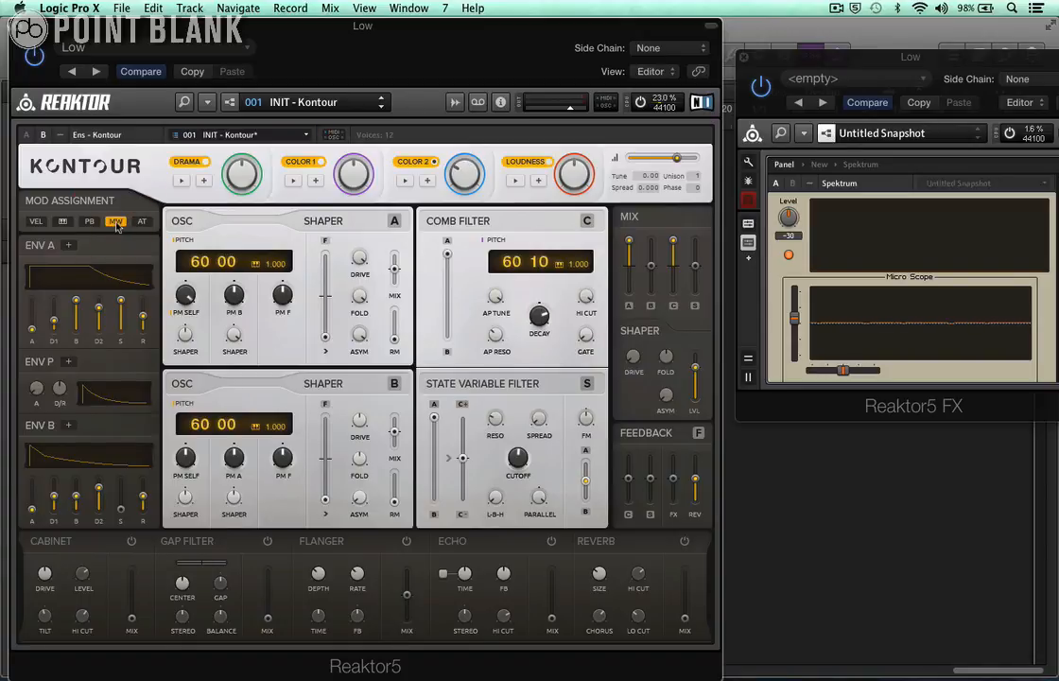
click(140, 223)
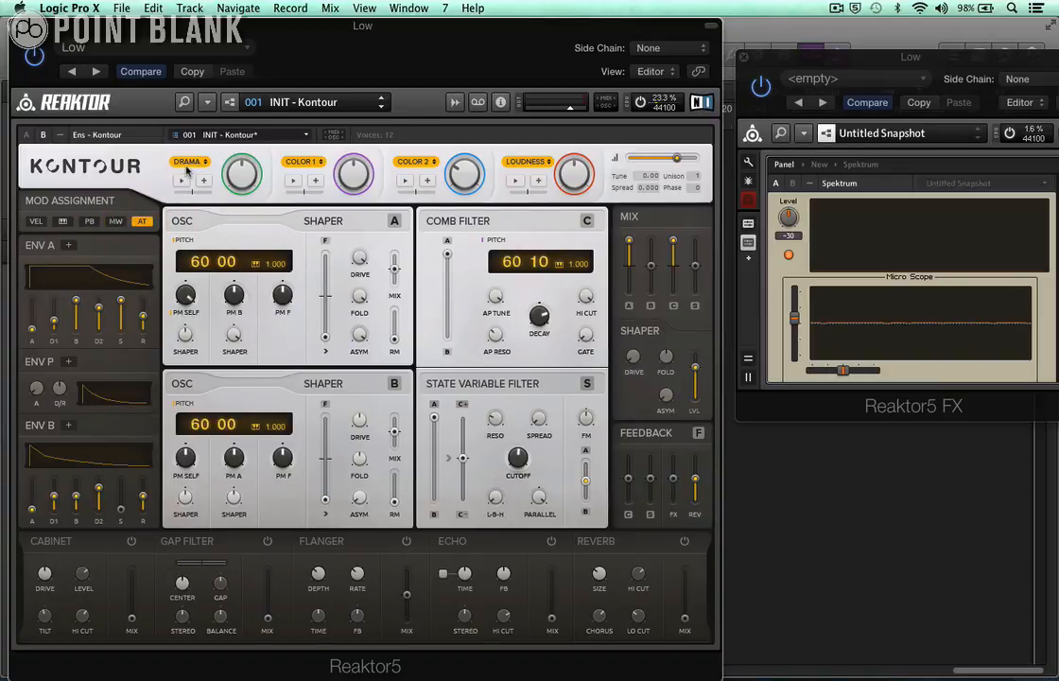
click(141, 222)
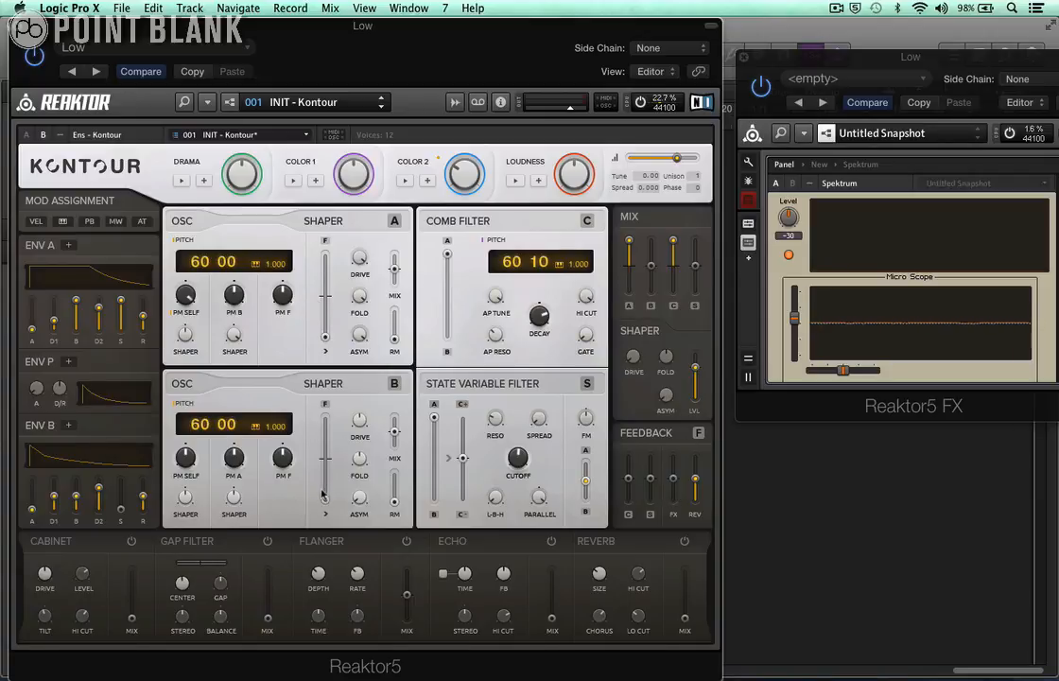
- Audition the Cabinet effect with its mix raised to 6.50 % and switch the effect off again
mouse_move(326, 499)
mouse_down()
mouse_move(360, 448)
mouse_move(348, 536)
mouse_move(345, 494)
mouse_up()
click(131, 542)
mouse_move(132, 621)
mouse_down()
mouse_move(117, 526)
mouse_move(145, 460)
mouse_move(140, 602)
mouse_up()
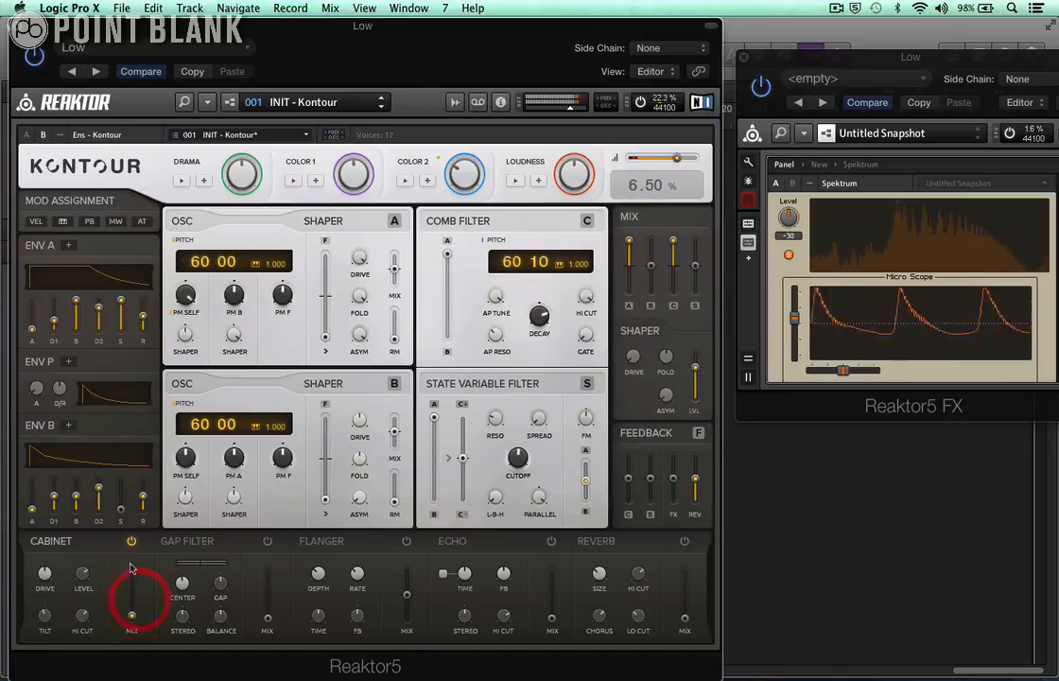
click(131, 542)
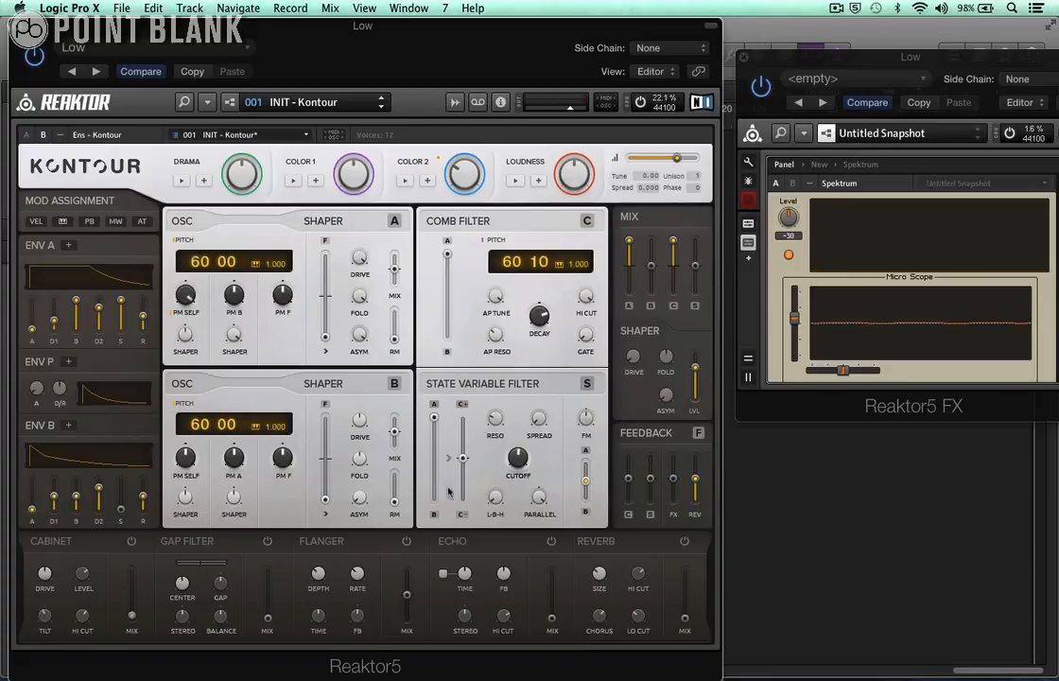
- Switch on the Gap Filter effect and raise its mix to 75.5 %
click(266, 541)
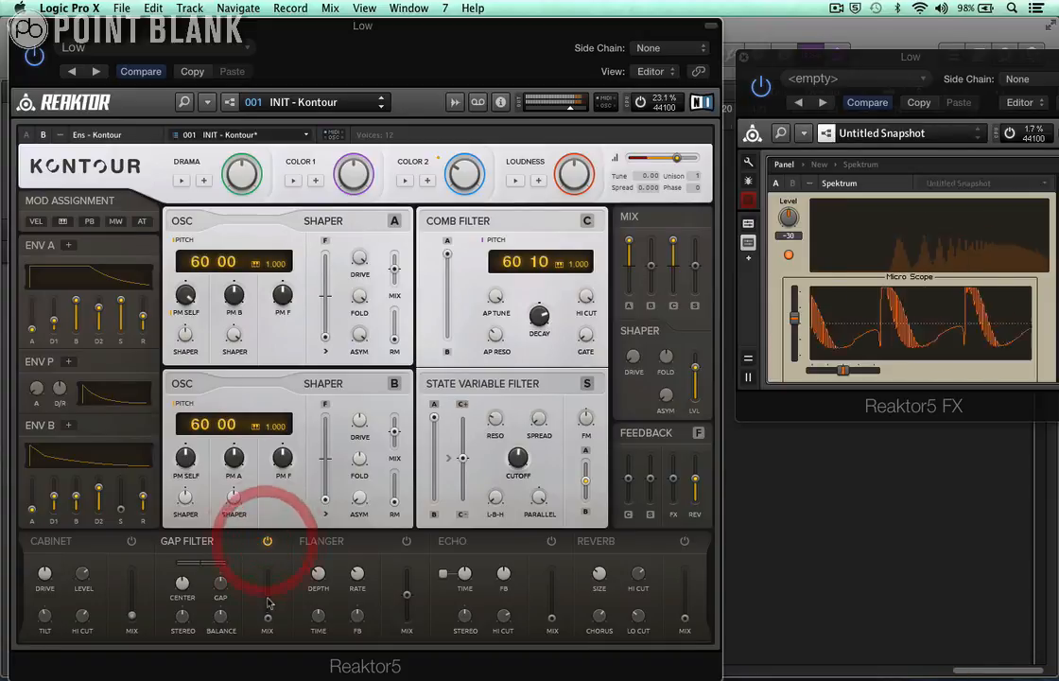
click(268, 615)
drag(269, 615, 267, 572)
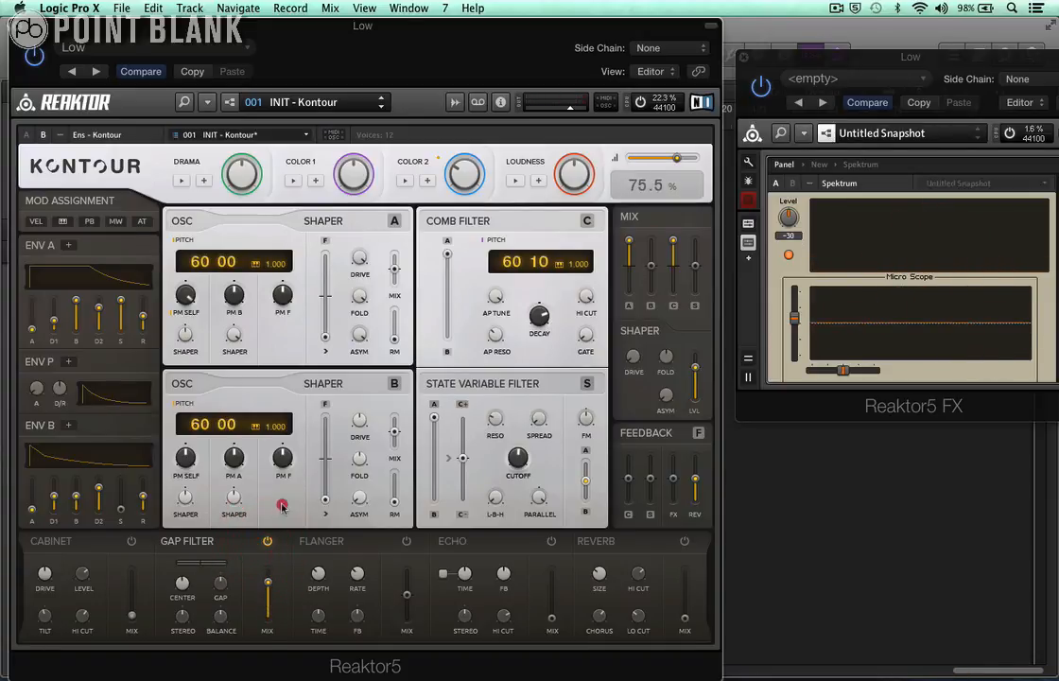
- Raise the Gap Filter's Stereo amount, switch the effect off and lower its mix to near zero
drag(184, 620, 177, 549)
click(268, 541)
drag(266, 587, 284, 658)
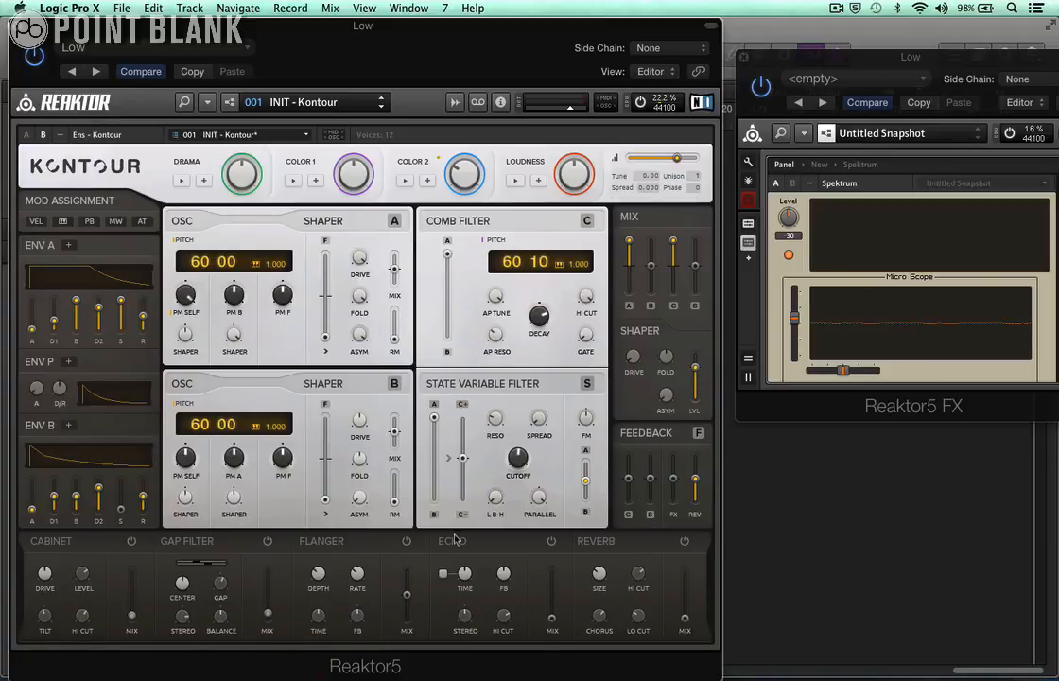